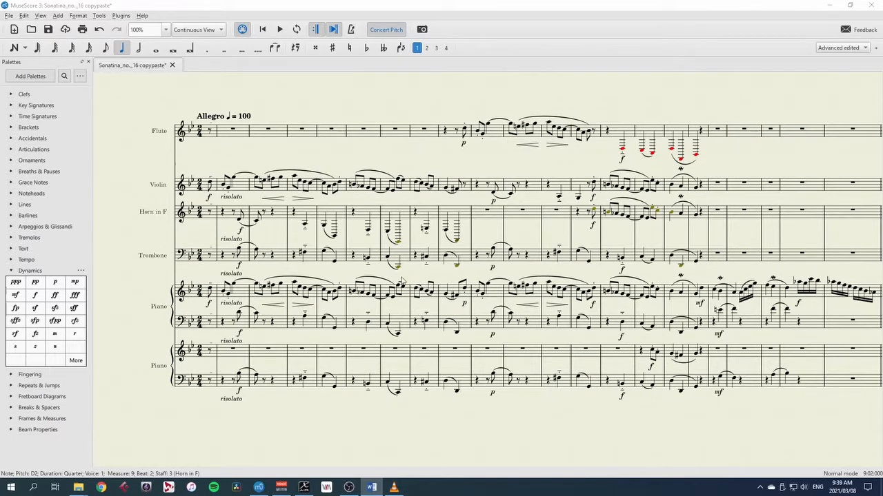
Save the score as a new file named "Sonatina_no._16 orchestration".
{"action": "left_click", "coordinate": [10, 16]}
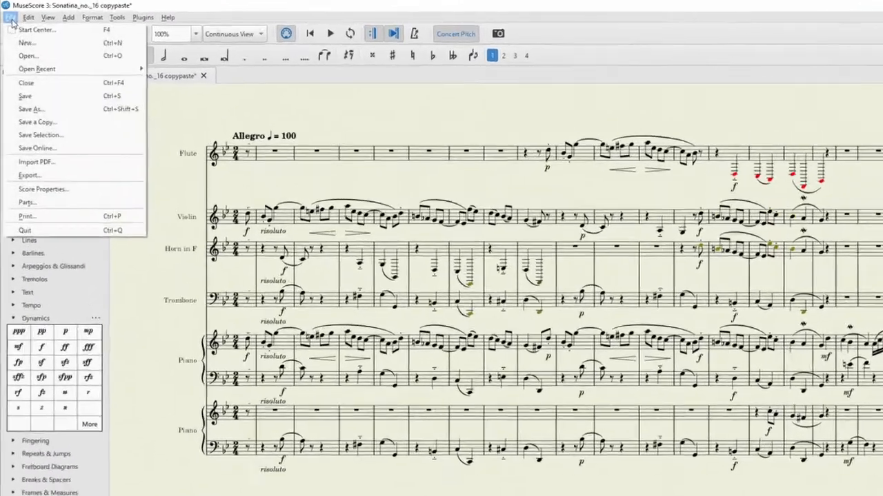
{"action": "left_click", "coordinate": [31, 109]}
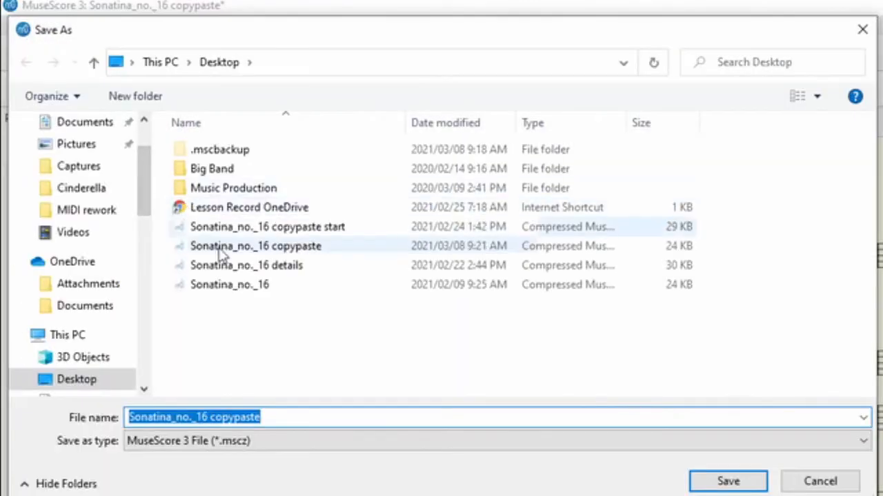
{"action": "left_click_drag", "start_coordinate": [277, 420], "coordinate": [209, 423]}
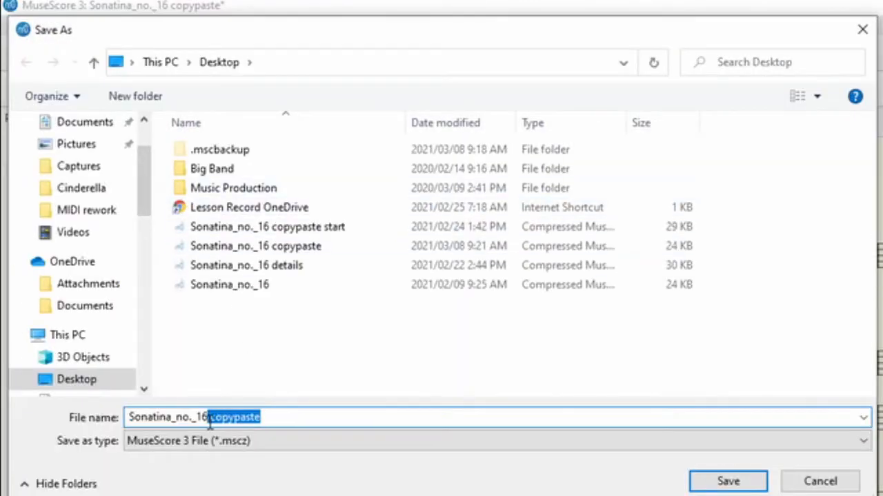
{"action": "type", "text": "orchest"}
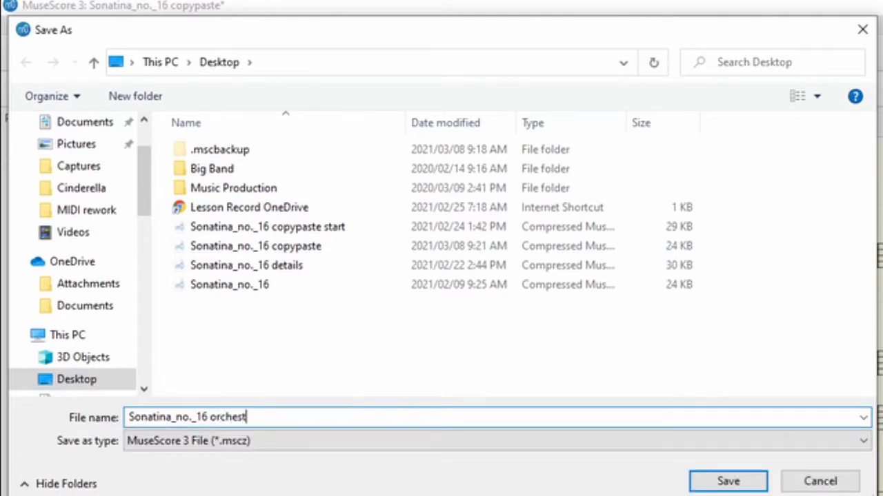
{"action": "type", "text": "ration"}
{"action": "key", "text": "Return"}
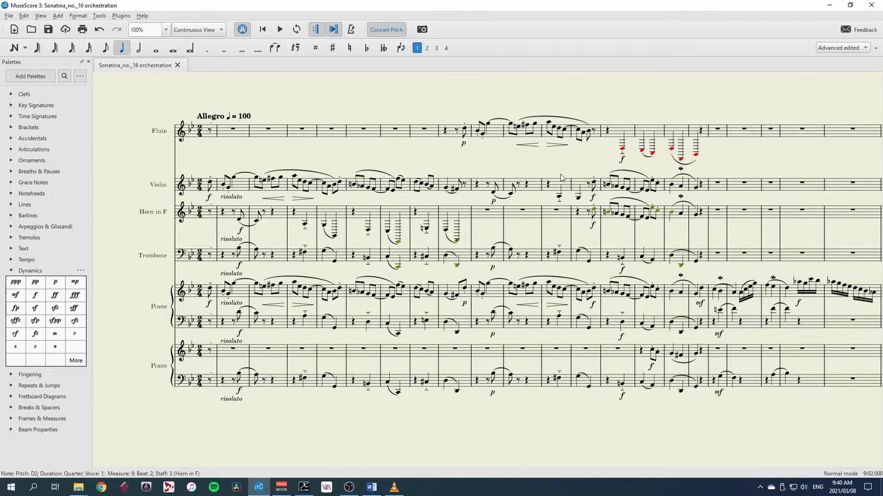
Remove both Piano instruments from the score.
{"action": "key", "text": "i"}
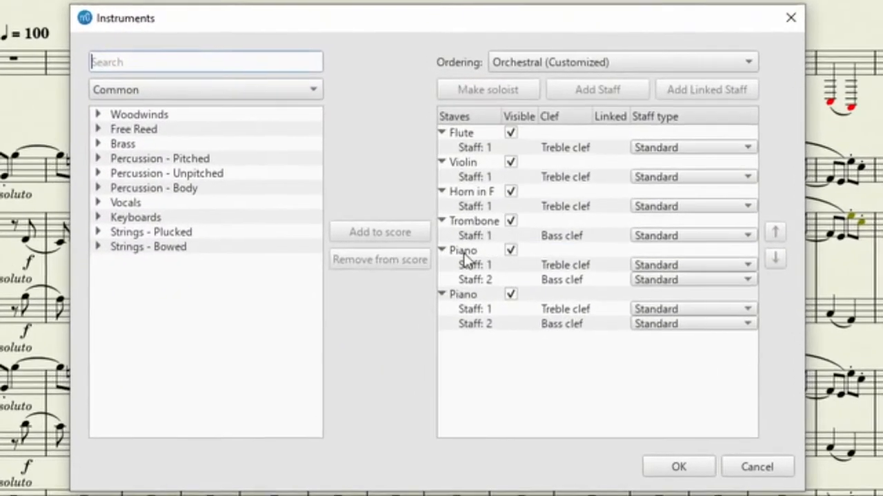
{"action": "left_click", "coordinate": [456, 226]}
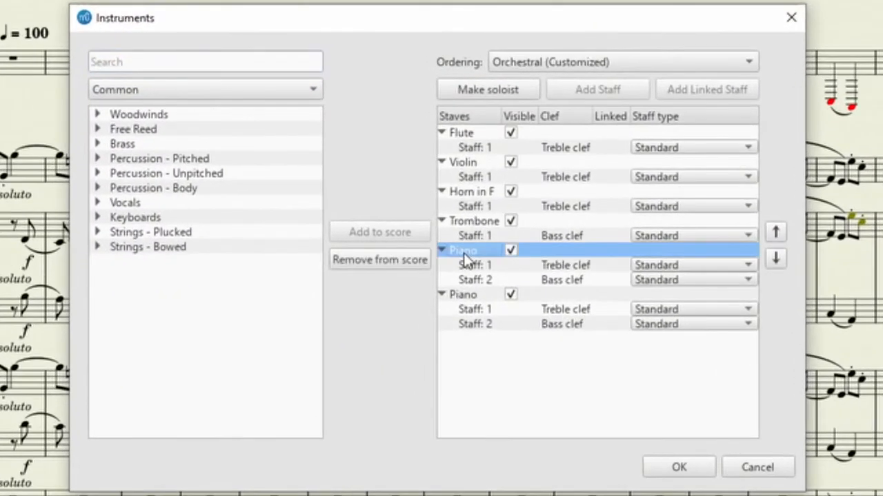
{"action": "left_click", "coordinate": [390, 263]}
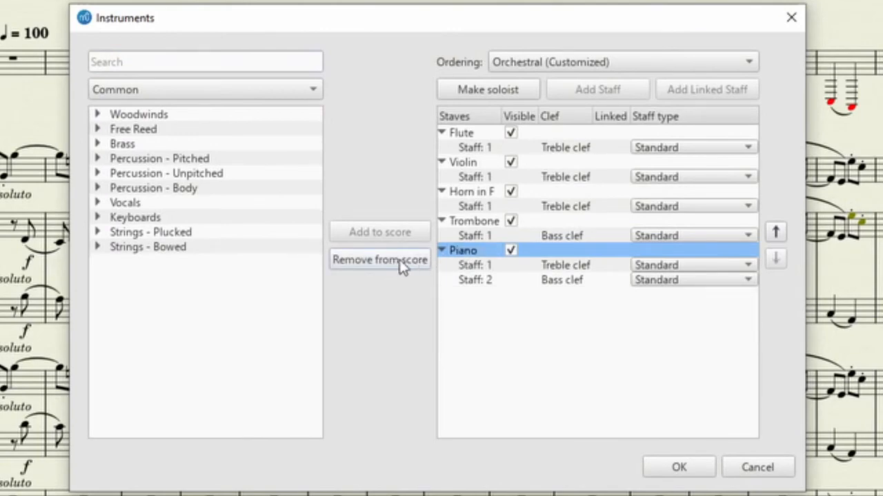
{"action": "left_click", "coordinate": [402, 266]}
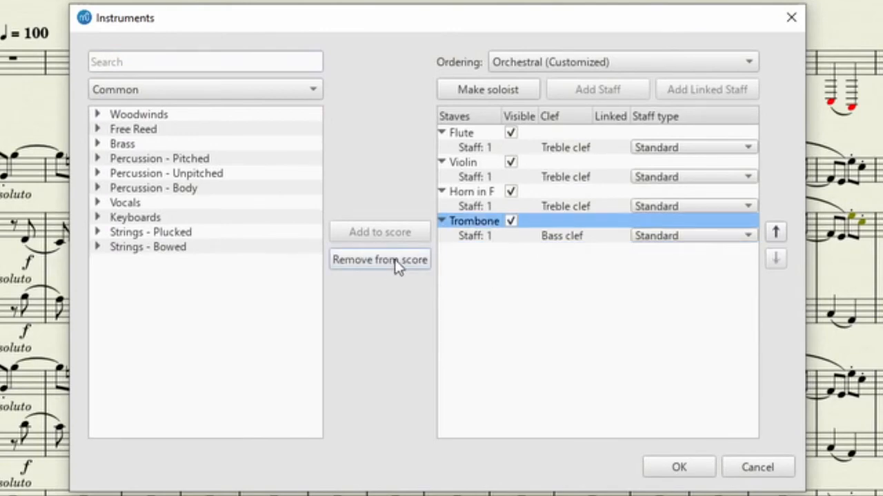
{"action": "left_click", "coordinate": [675, 470]}
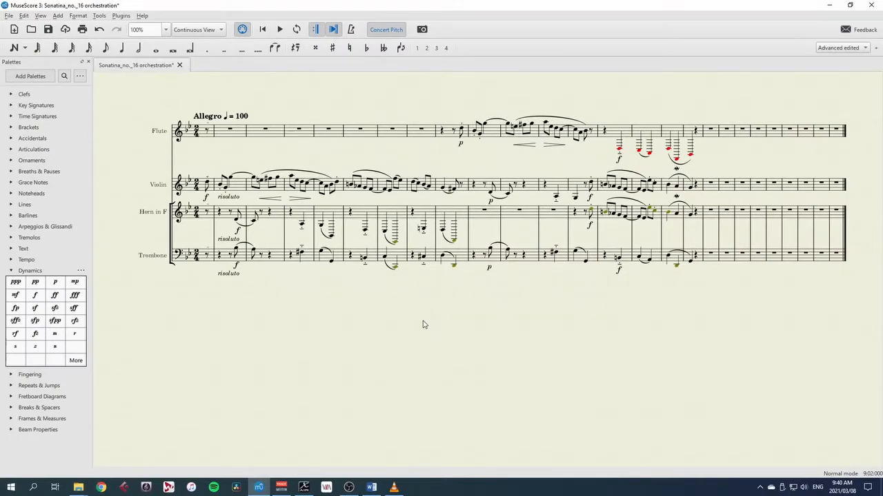
Turn off Concert Pitch so the score is shown at written pitch.
{"action": "scroll", "coordinate": [423, 320], "scroll_direction": "up", "scroll_amount": 6}
{"action": "left_click_drag", "start_coordinate": [422, 324], "coordinate": [669, 420]}
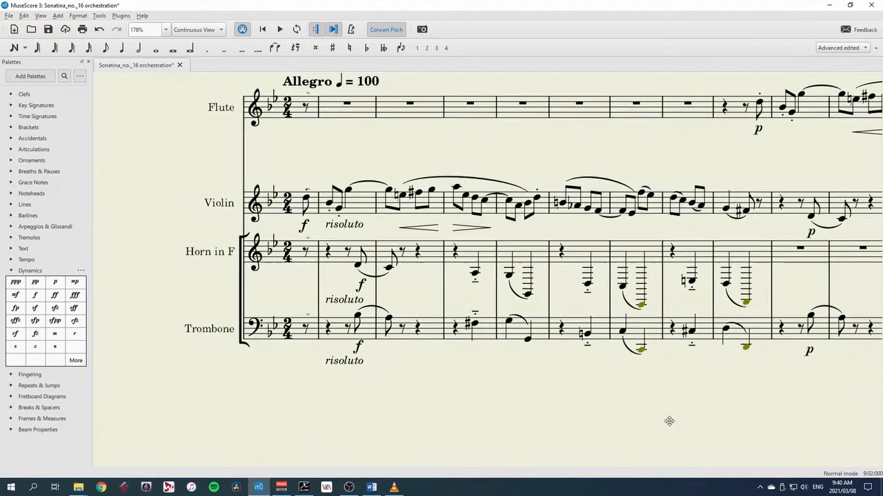
{"action": "scroll", "coordinate": [665, 424], "scroll_direction": "down", "scroll_amount": 2}
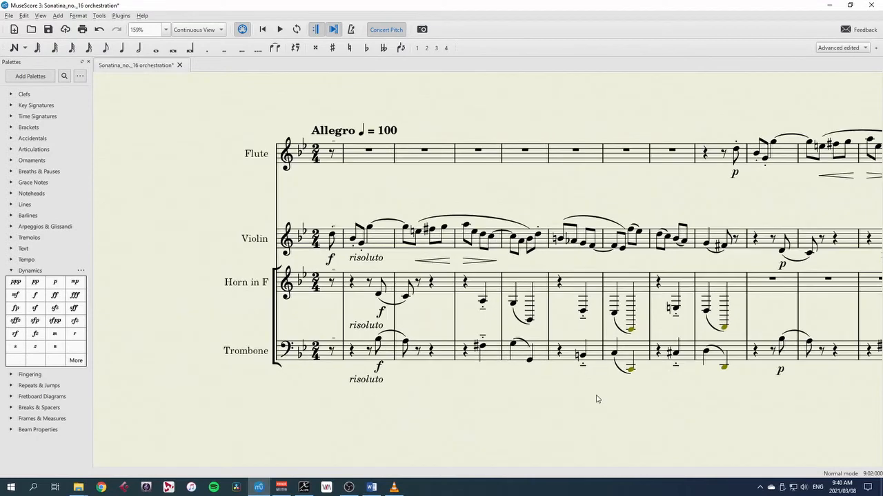
{"action": "scroll", "coordinate": [644, 396], "scroll_direction": "right", "scroll_amount": 3}
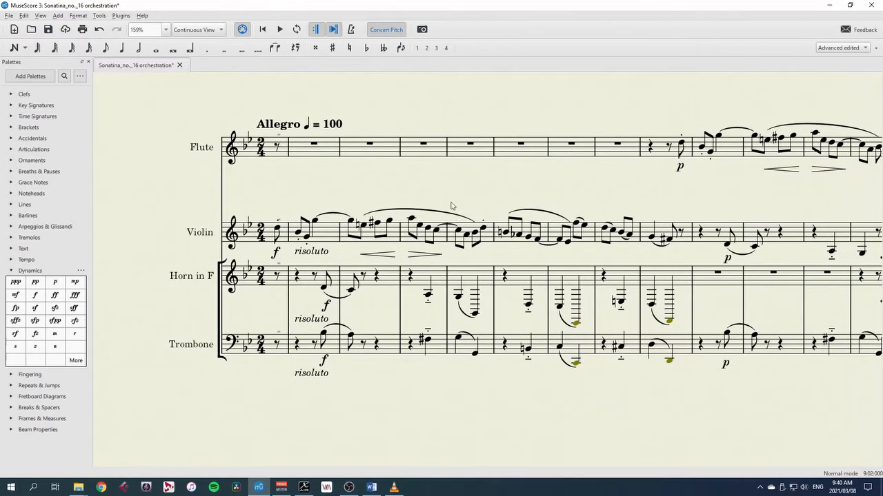
{"action": "left_click", "coordinate": [387, 29]}
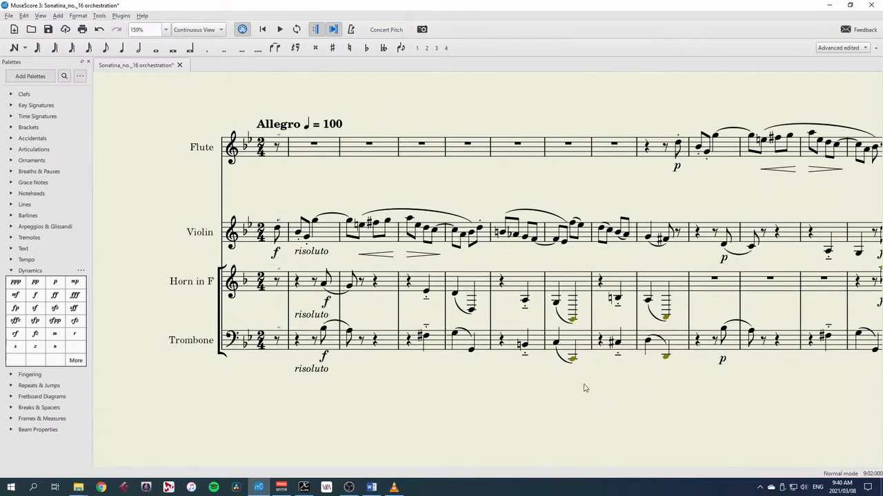
Replace the horn's quarter-note pairs in measures 5, 7 and 9 with single half notes on written D4, G3 and A3.
{"action": "left_click", "coordinate": [471, 310]}
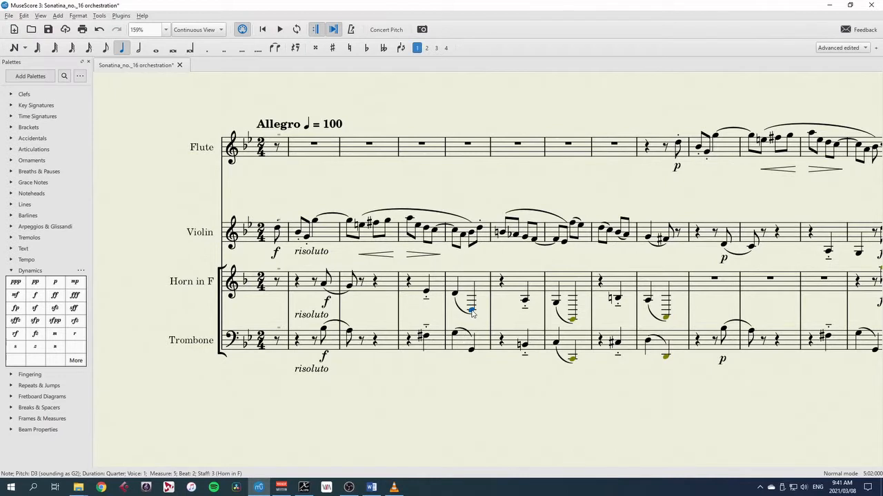
{"action": "key", "text": "ctrl+Up"}
{"action": "key", "text": "6"}
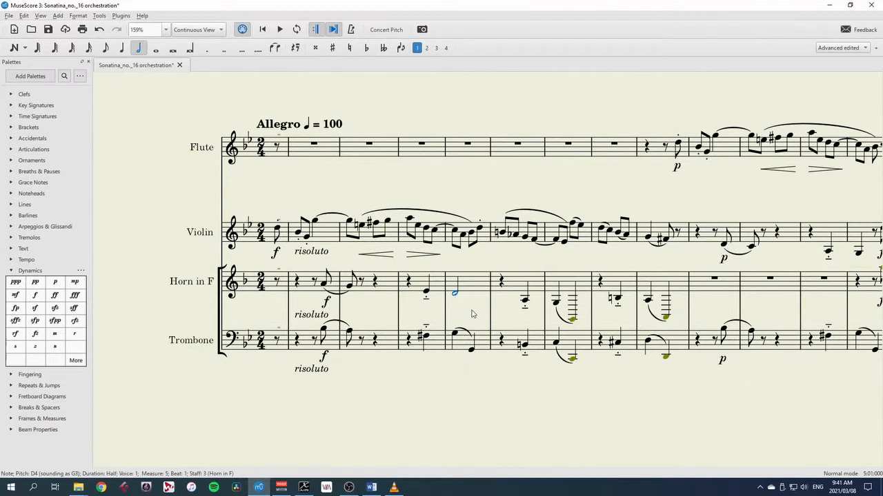
{"action": "left_click", "coordinate": [573, 320]}
{"action": "key", "text": "ctrl+Up"}
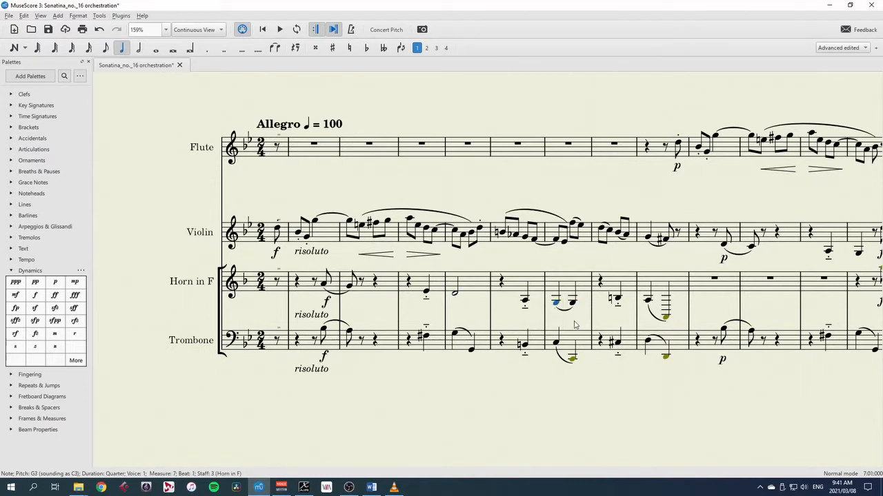
{"action": "key", "text": "6"}
{"action": "key", "text": "Right"}
{"action": "key", "text": "Right"}
{"action": "key", "text": "Right"}
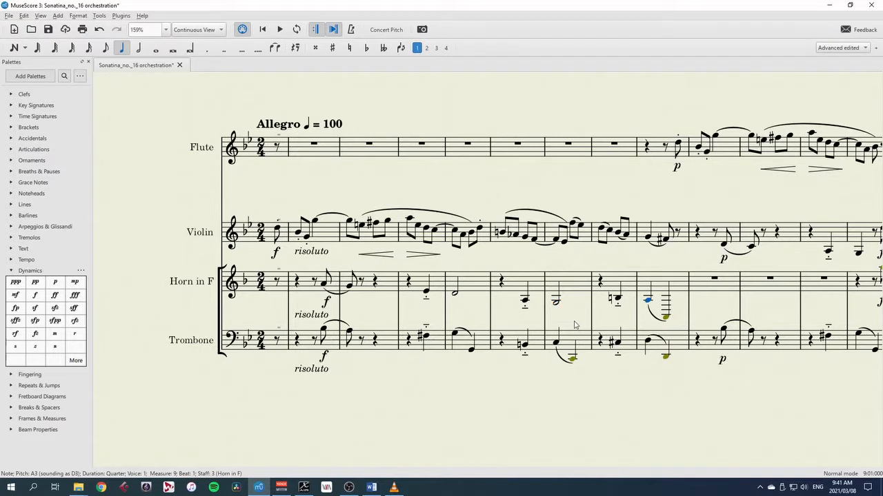
{"action": "key", "text": "6"}
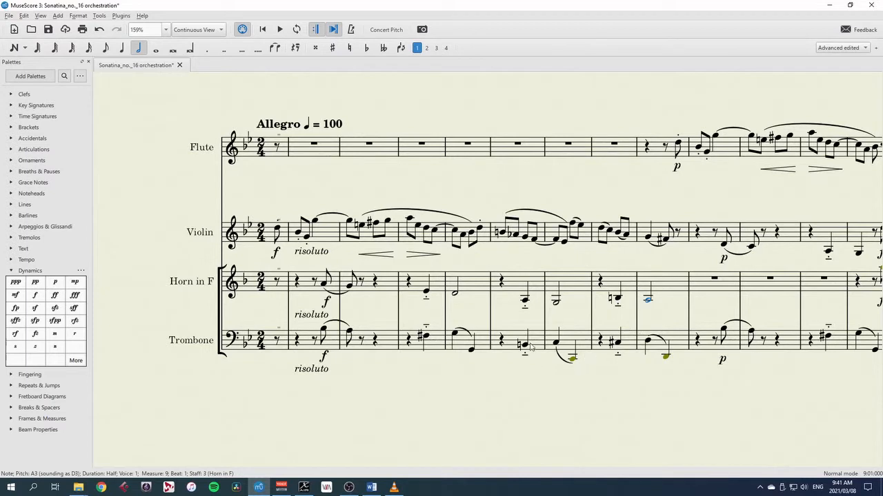
Transpose the trombone part in measures 6 to 9 up one octave.
{"action": "left_click", "coordinate": [514, 338]}
{"action": "left_click", "coordinate": [674, 344], "text": "shift"}
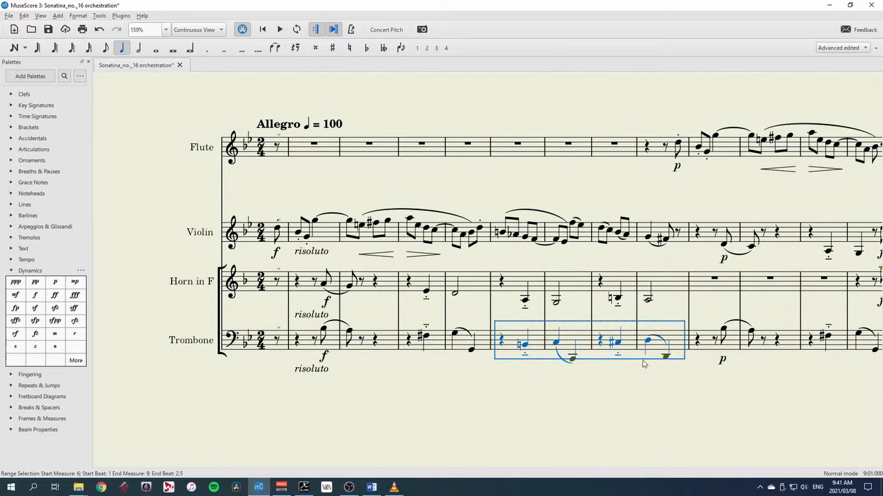
{"action": "key", "text": "ctrl+Up"}
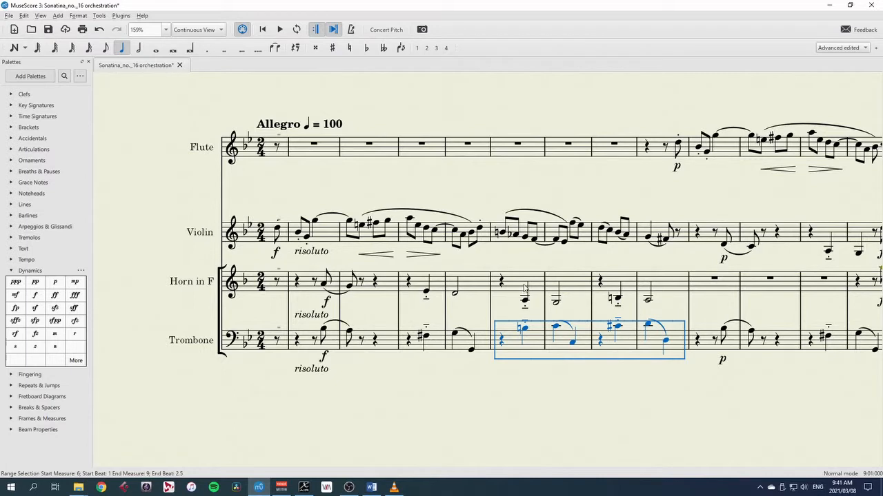
Compare the score at concert pitch, return to written pitch, and raise the horn part in measures 6 to 9 by one octave.
{"action": "left_click", "coordinate": [387, 31]}
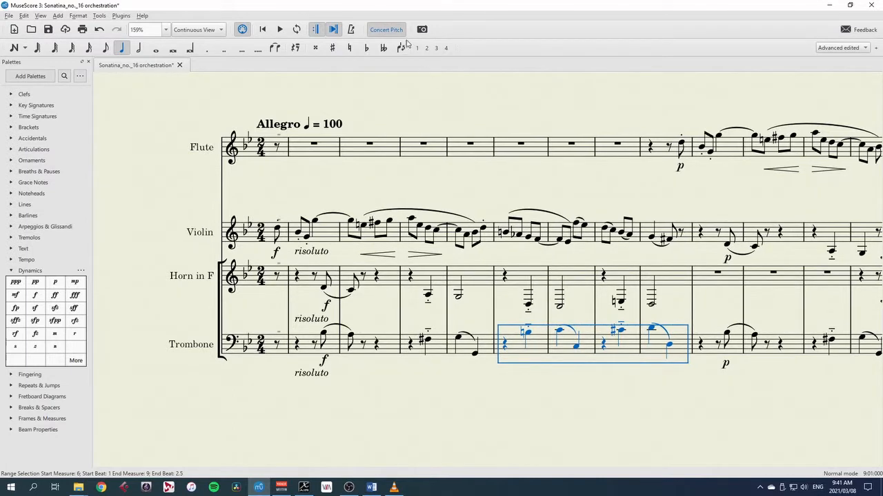
{"action": "left_click", "coordinate": [387, 30]}
{"action": "left_click", "coordinate": [522, 283]}
{"action": "left_click", "coordinate": [657, 289], "text": "shift"}
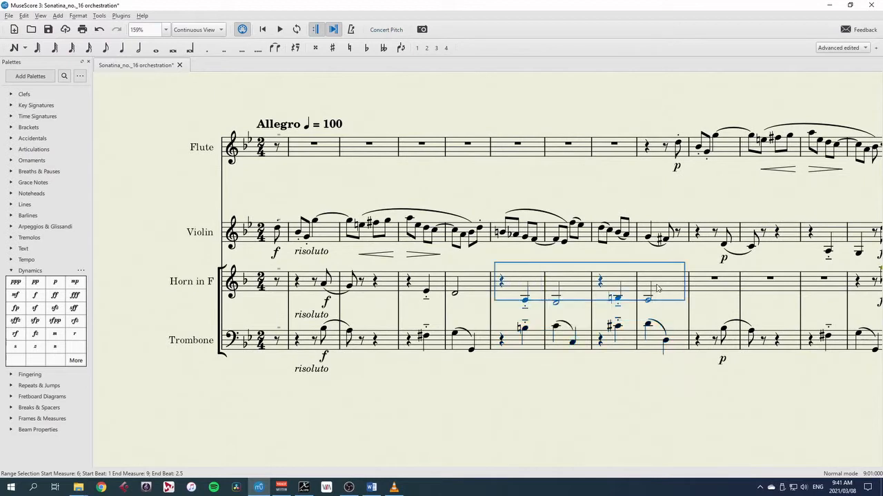
{"action": "key", "text": "ctrl+Up"}
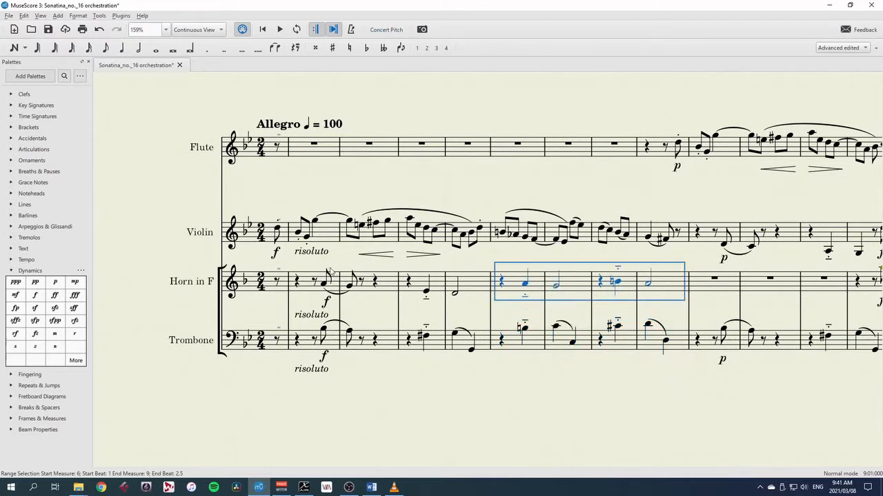
{"action": "key", "text": "Escape"}
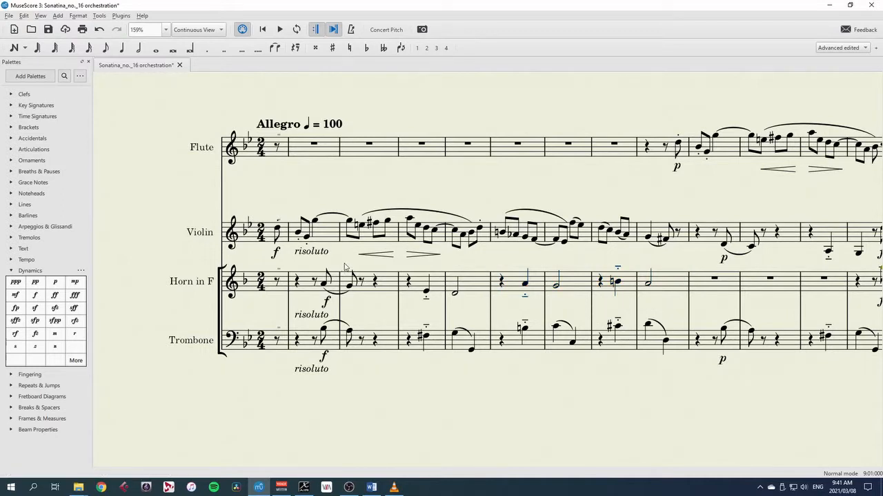
Solo Horn in F and Trombone in the Mixer and listen to them from the horn's first note in measure 2.
{"action": "key", "text": "F10"}
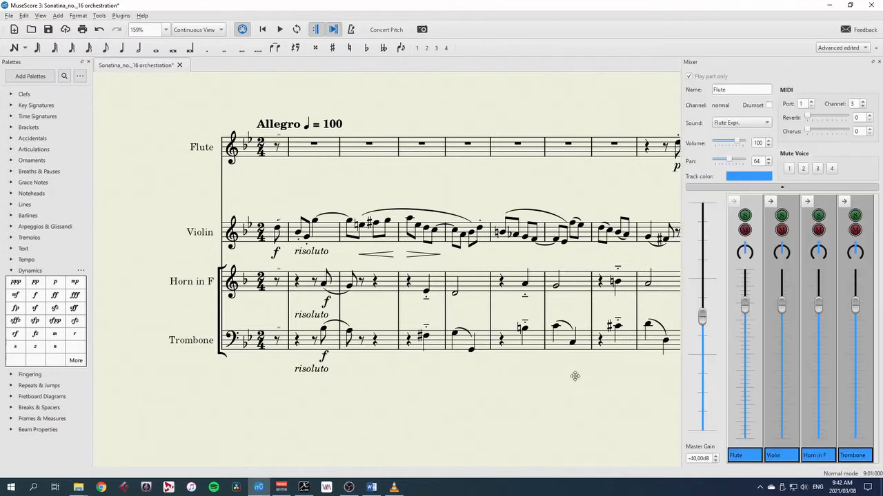
{"action": "scroll", "coordinate": [457, 368], "scroll_direction": "right", "scroll_amount": 2}
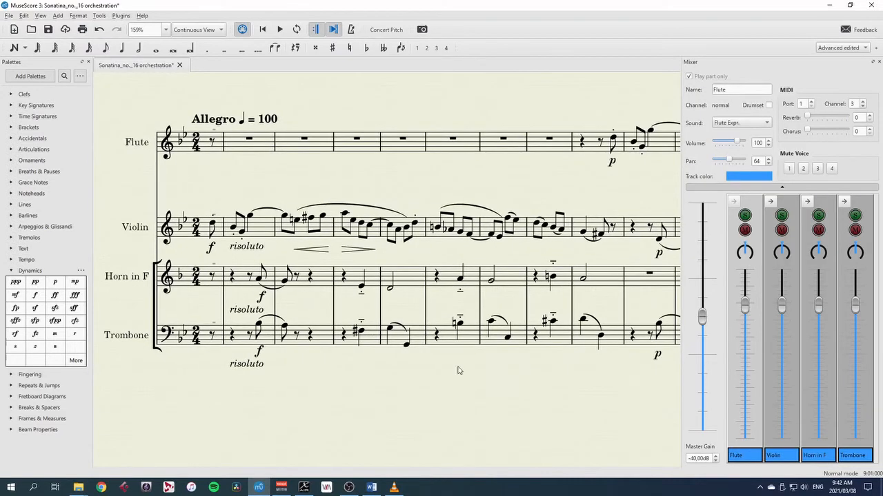
{"action": "left_click", "coordinate": [855, 216]}
{"action": "left_click", "coordinate": [818, 216]}
{"action": "left_click", "coordinate": [259, 278]}
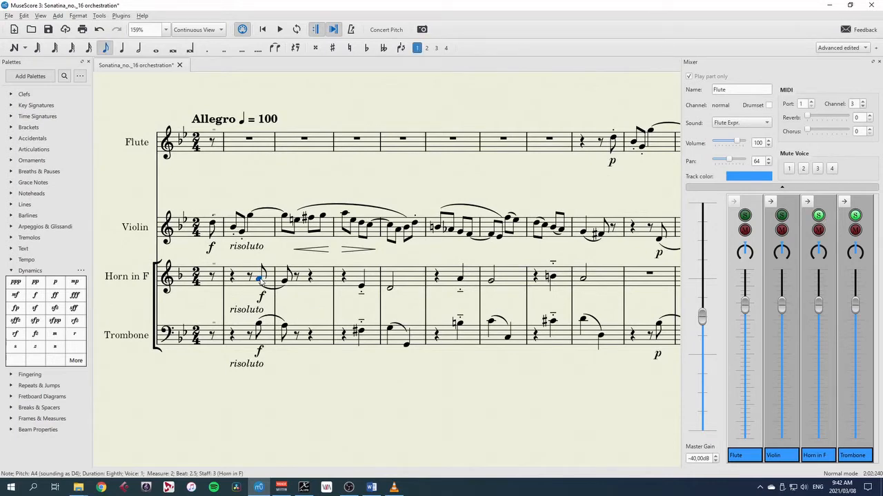
{"action": "key", "text": "space"}
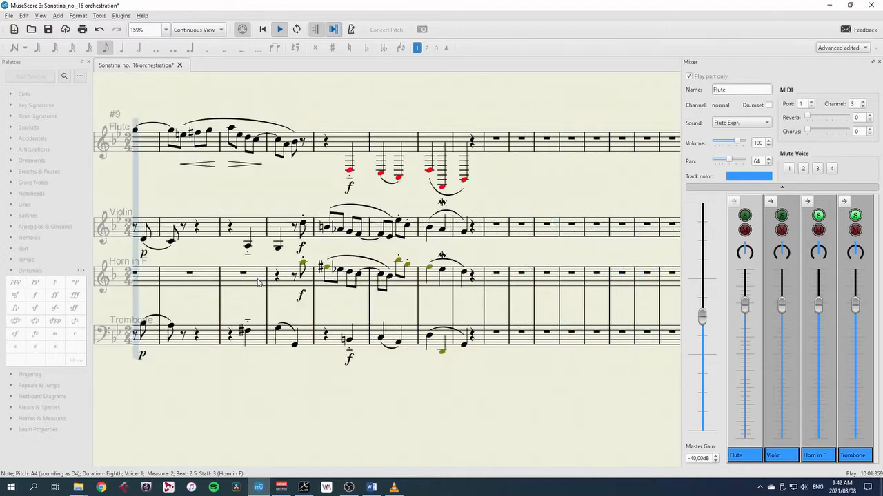
{"action": "key", "text": "space"}
Switch the Mixer solo from Horn in F and Trombone to Violin and listen to the violin from its first note.
{"action": "left_click_drag", "start_coordinate": [259, 391], "coordinate": [676, 383]}
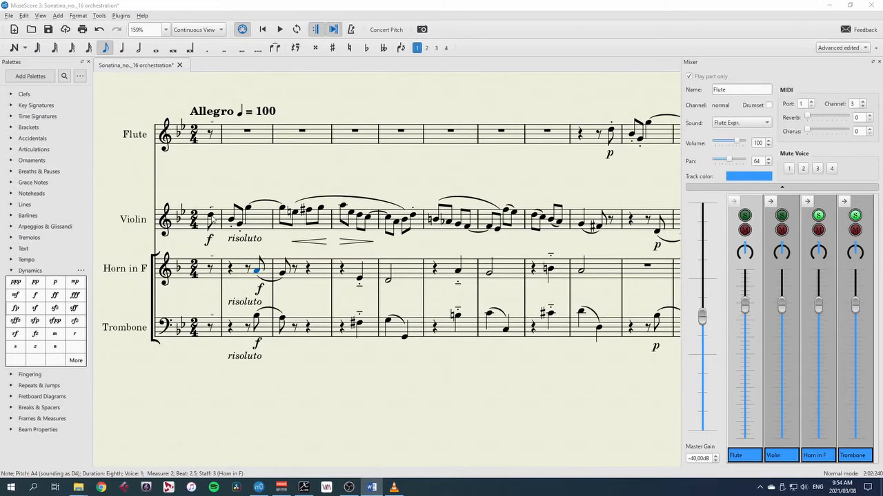
{"action": "left_click", "coordinate": [819, 216]}
{"action": "left_click", "coordinate": [856, 217]}
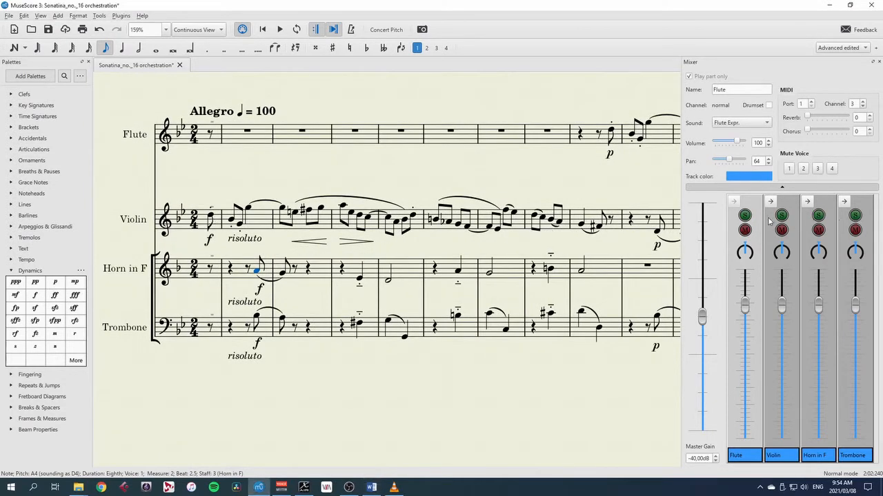
{"action": "left_click", "coordinate": [783, 215]}
{"action": "left_click", "coordinate": [210, 218]}
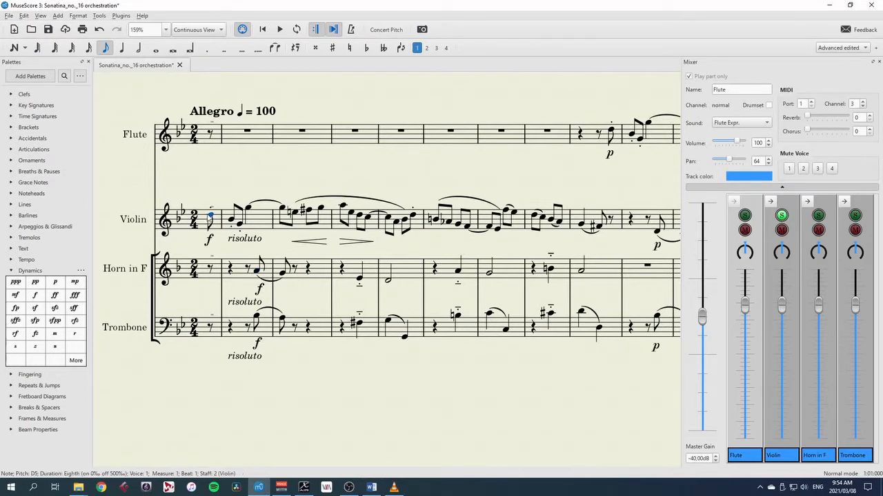
{"action": "key", "text": "space"}
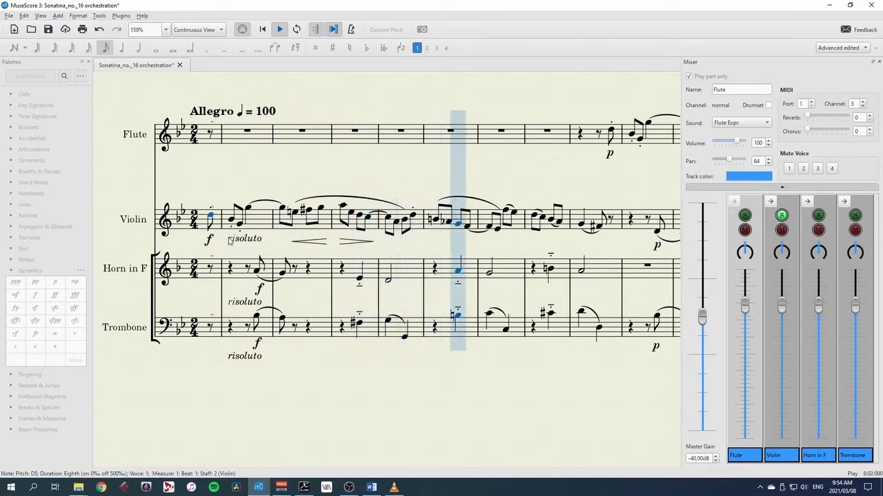
{"action": "key", "text": "space"}
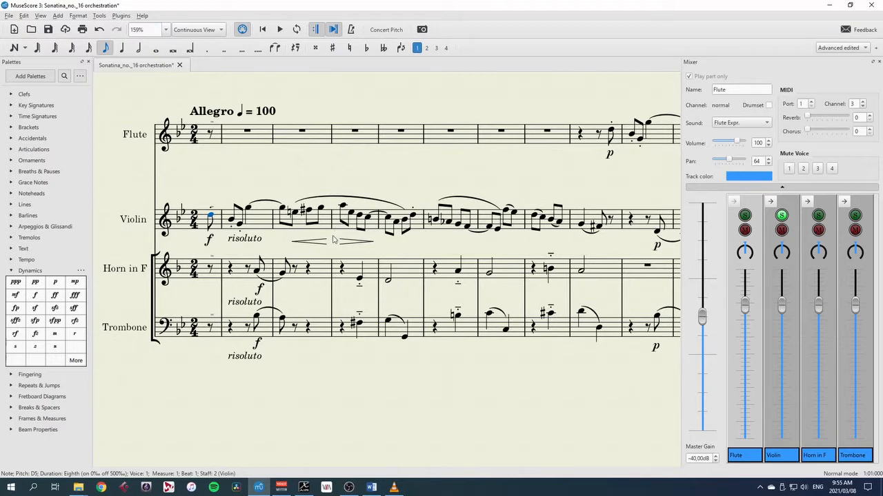
Add an ff dynamic to the violin's first note in measure 4 and an f to its first note in measure 5.
{"action": "left_click", "coordinate": [342, 208]}
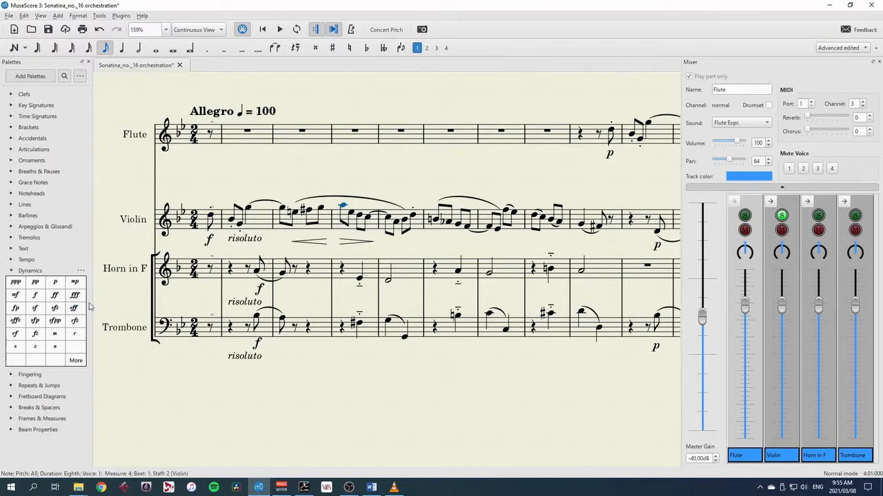
{"action": "left_click", "coordinate": [61, 297]}
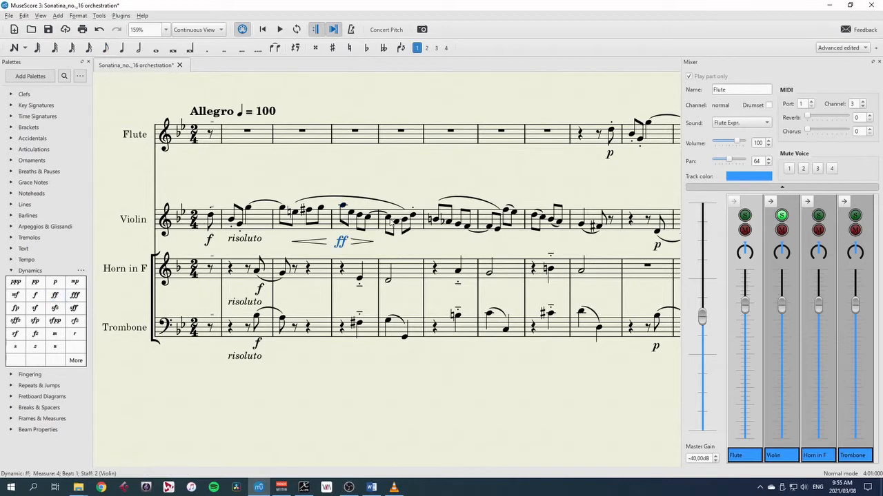
{"action": "key", "text": "ctrl+Right"}
{"action": "left_click", "coordinate": [35, 295]}
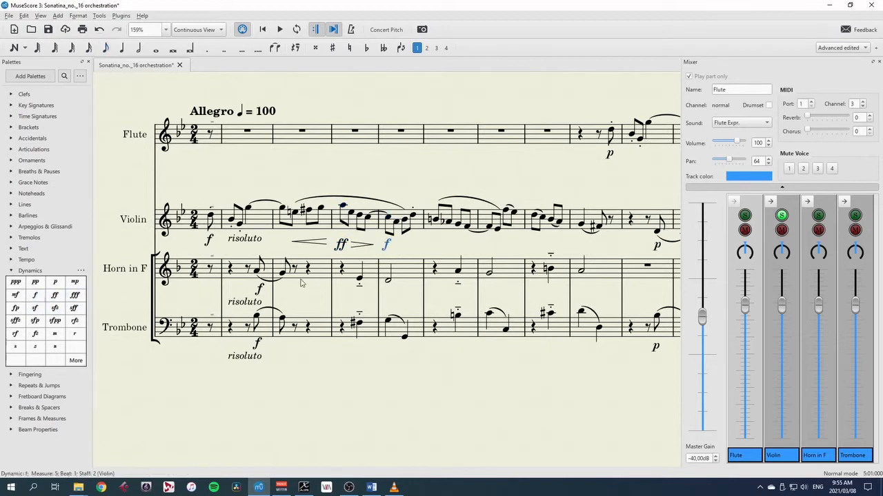
Add an mp dynamic to the flute's first note in measure 12 and a p to its first note in measure 13.
{"action": "left_click", "coordinate": [430, 244]}
{"action": "left_click_drag", "start_coordinate": [526, 186], "coordinate": [305, 203]}
{"action": "left_click", "coordinate": [482, 149]}
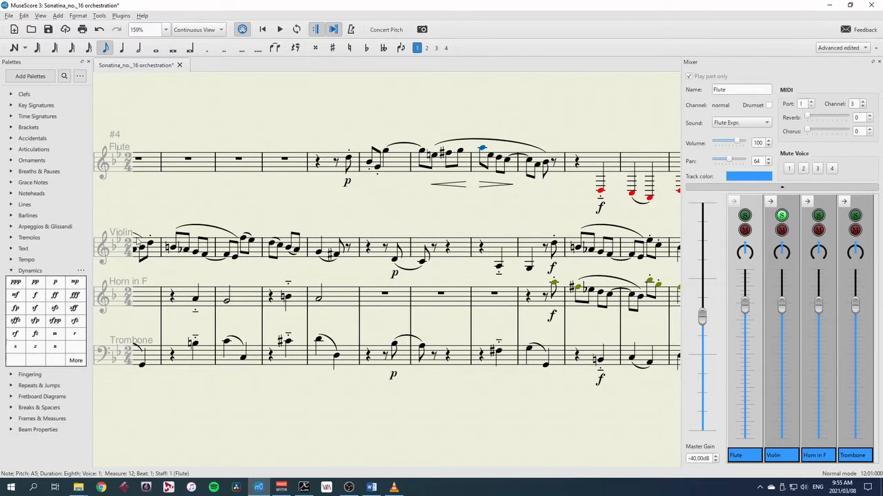
{"action": "left_click", "coordinate": [74, 282]}
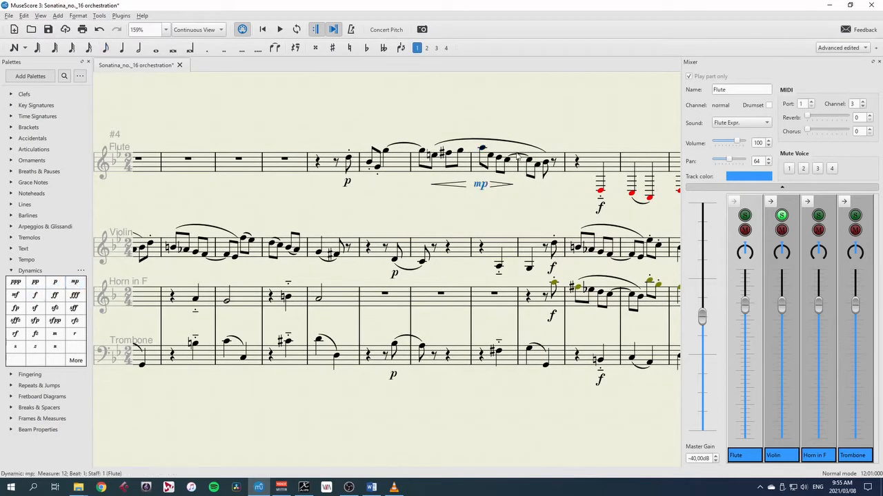
{"action": "left_click", "coordinate": [529, 162]}
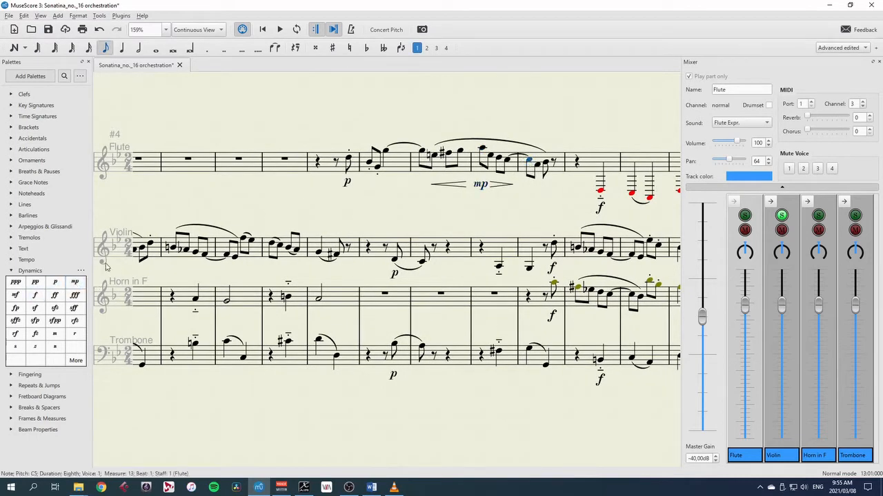
{"action": "left_click", "coordinate": [54, 282]}
Play the violin part from its first note to hear the added ff and f dynamics.
{"action": "left_click_drag", "start_coordinate": [334, 209], "coordinate": [602, 158]}
{"action": "key", "text": "space"}
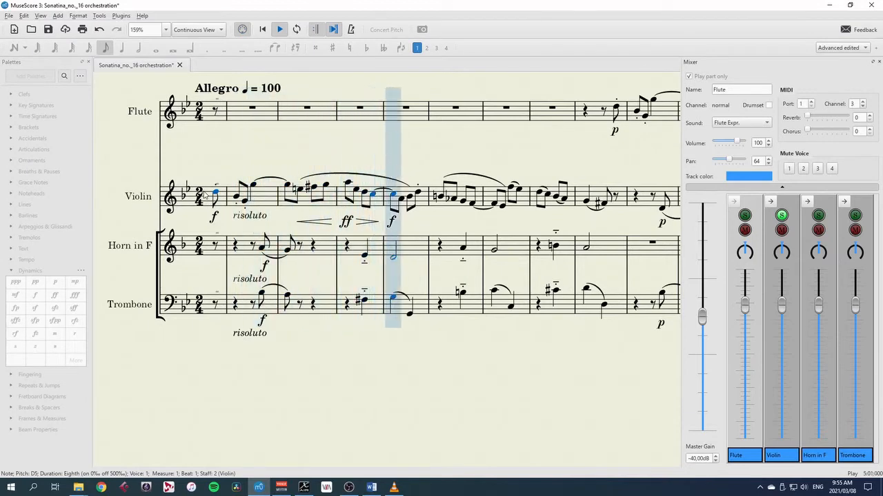
{"action": "key", "text": "space"}
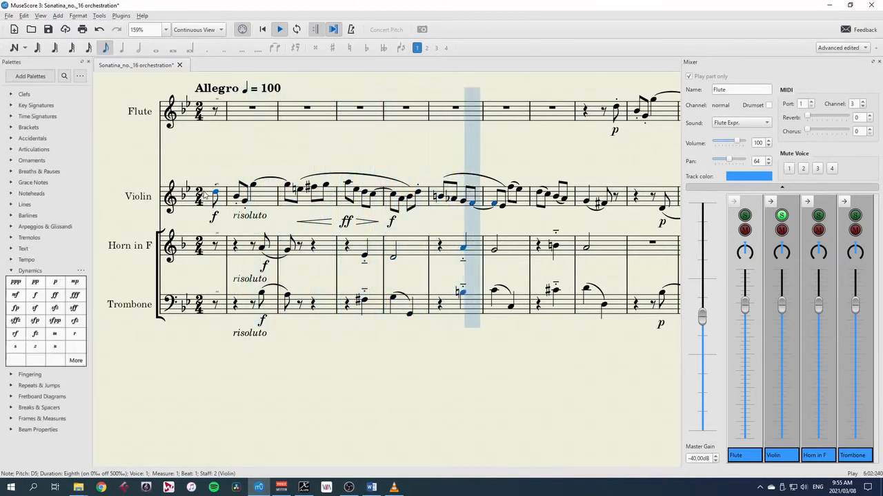
Try the flute part in measures 9 to 13 one octave higher and revert the octave change.
{"action": "left_click_drag", "start_coordinate": [648, 155], "coordinate": [429, 179]}
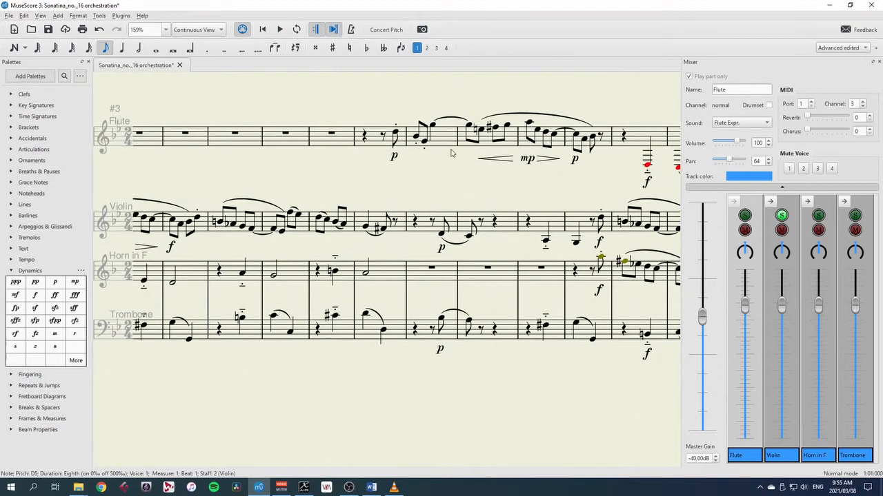
{"action": "left_click", "coordinate": [390, 144]}
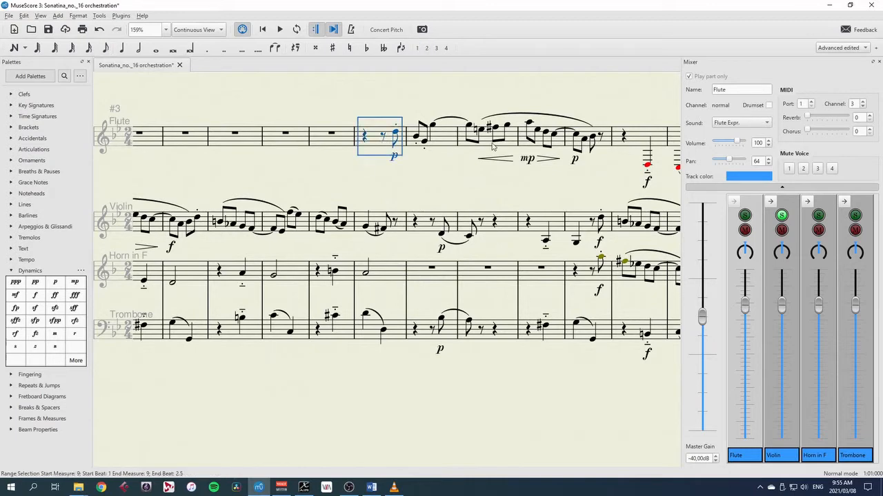
{"action": "left_click", "coordinate": [603, 142], "text": "shift"}
{"action": "key", "text": "ctrl+Up"}
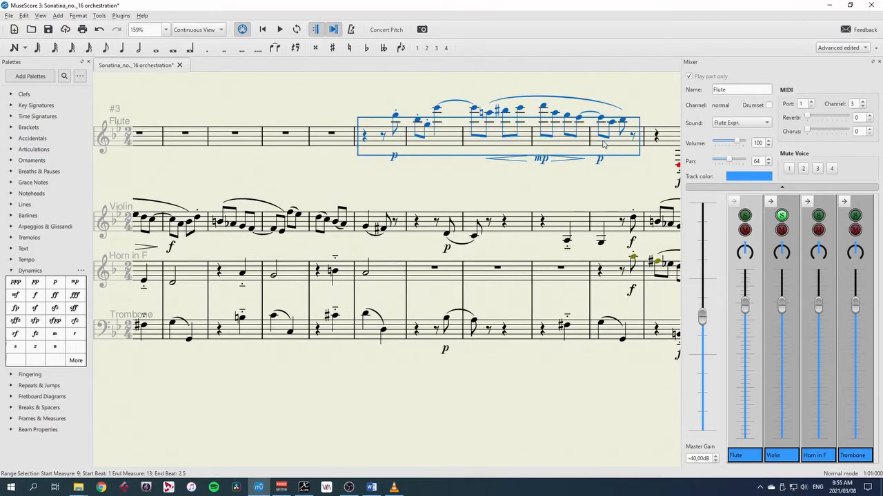
{"action": "key", "text": "Escape"}
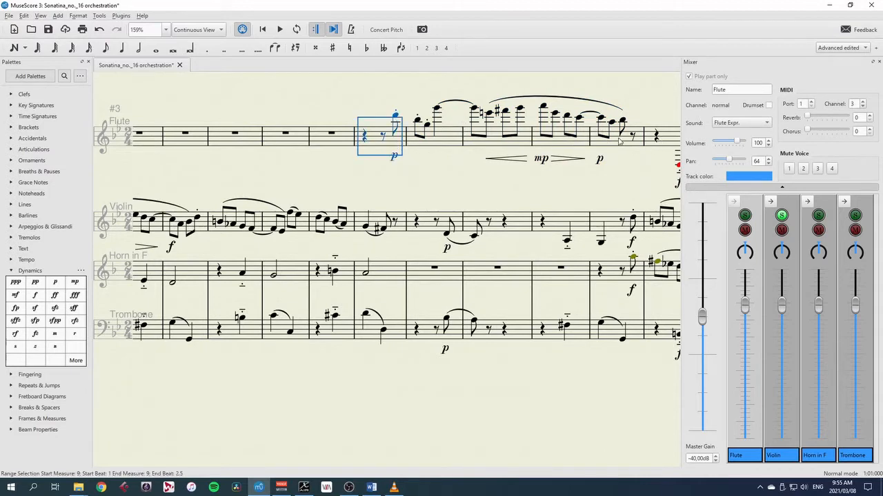
{"action": "left_click", "coordinate": [626, 144], "text": "shift"}
{"action": "key", "text": "braceleft"}
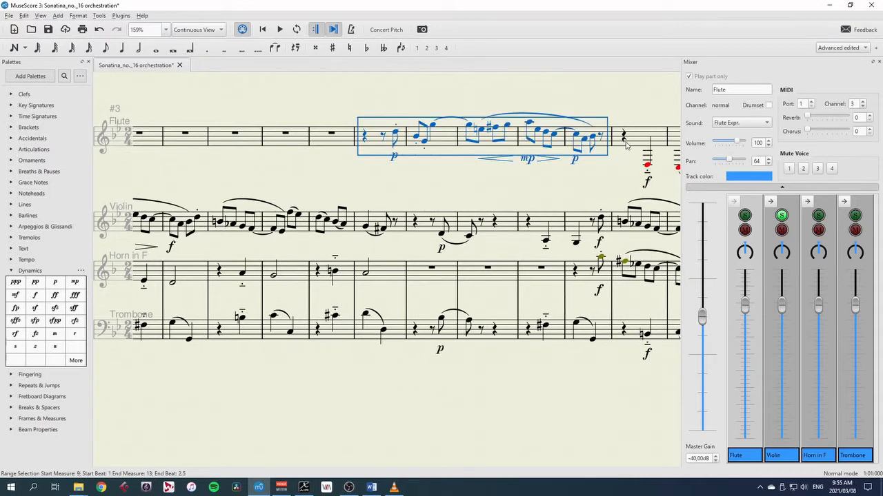
Raise the flute part in measures 14 to 17 by two octaves.
{"action": "scroll", "coordinate": [597, 191], "scroll_direction": "down", "scroll_amount": 3}
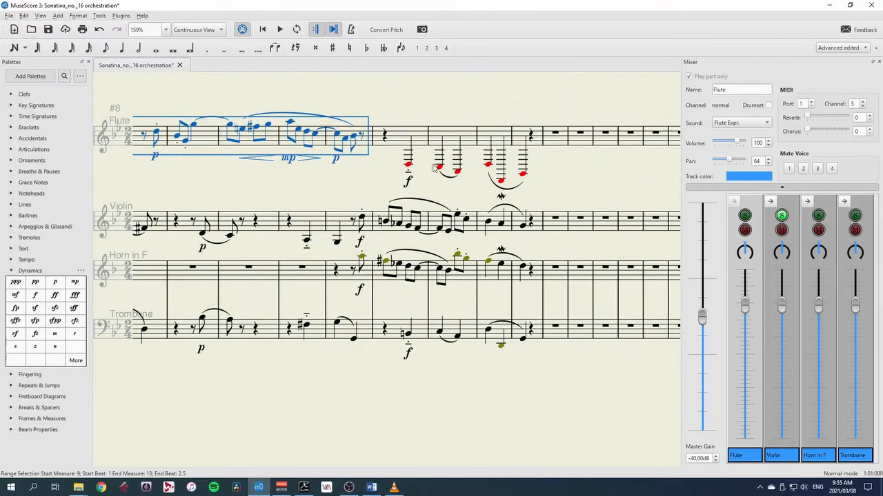
{"action": "left_click", "coordinate": [409, 169]}
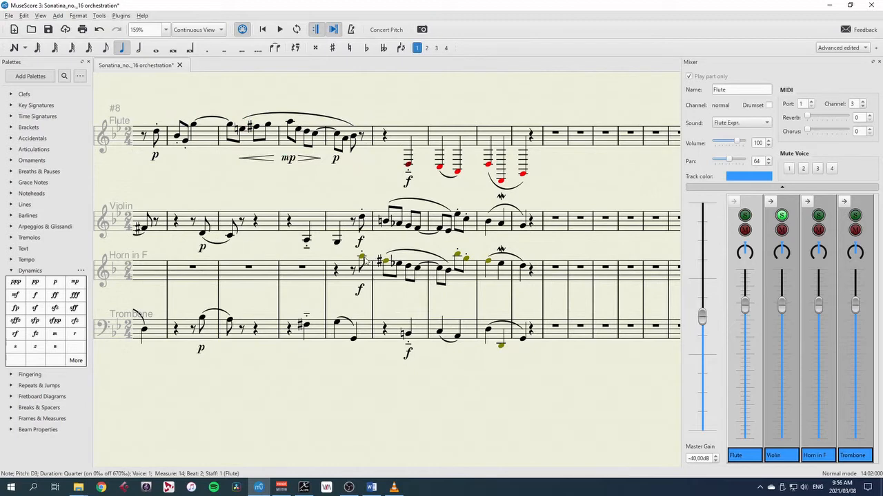
{"action": "left_click", "coordinate": [402, 139]}
{"action": "left_click", "coordinate": [520, 144], "text": "shift"}
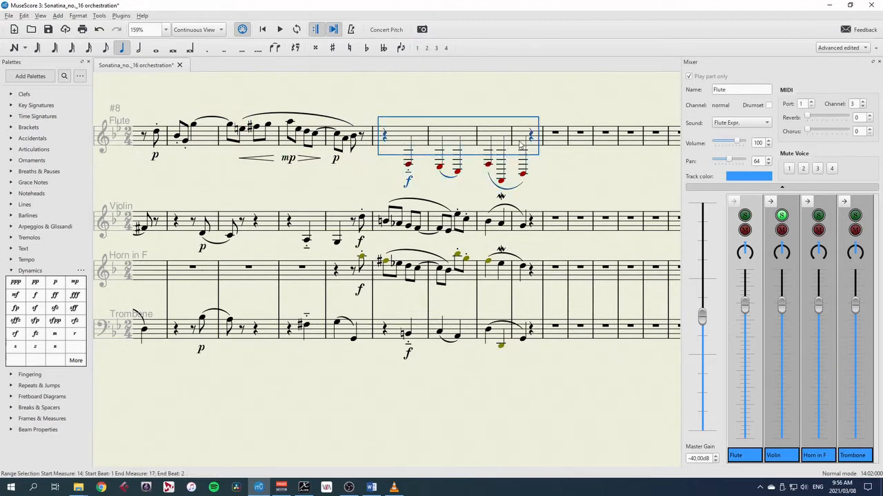
{"action": "key", "text": "ctrl+Up"}
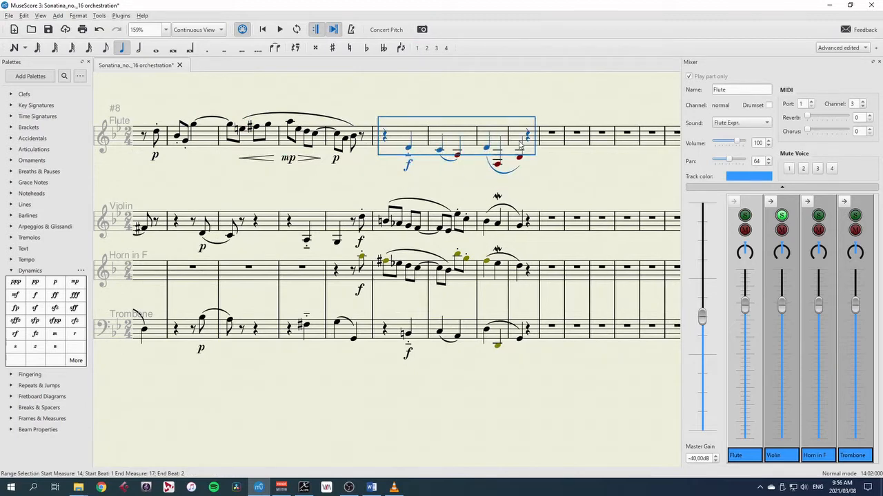
{"action": "key", "text": "ctrl+Up"}
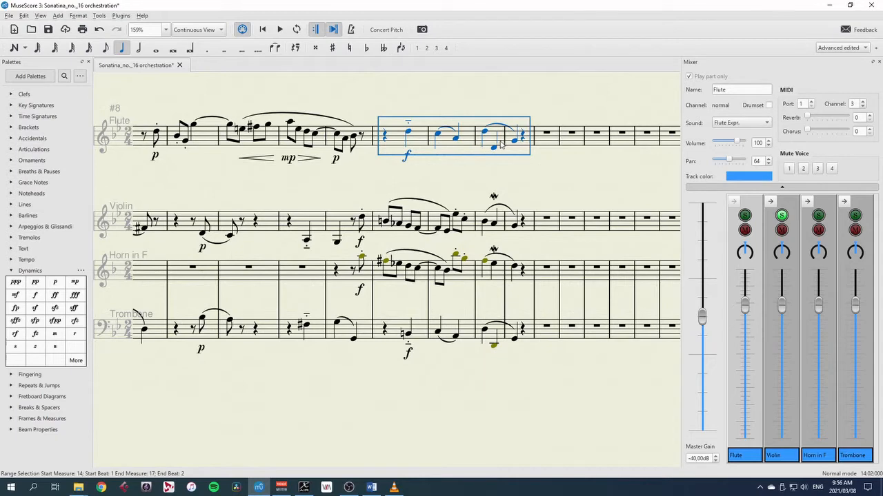
Lengthen the flute's first note in measure 16 to a half note, replacing the low note that follows it.
{"action": "left_click", "coordinate": [485, 132]}
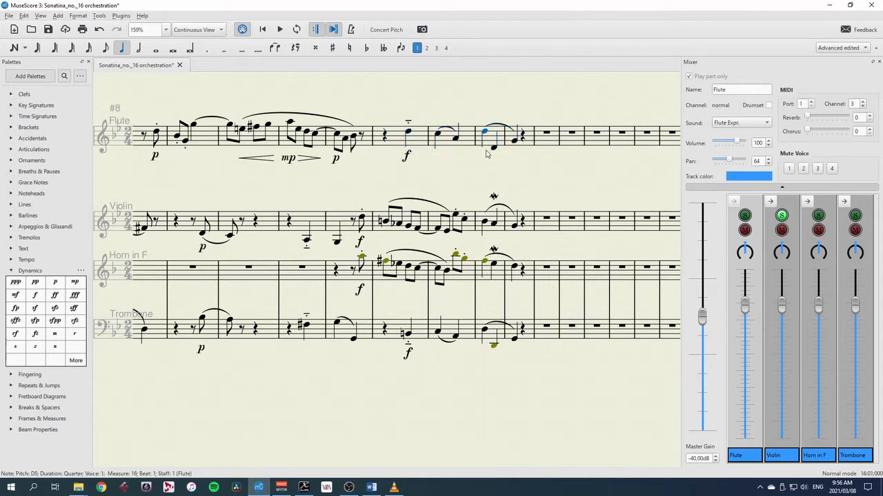
{"action": "key", "text": "6"}
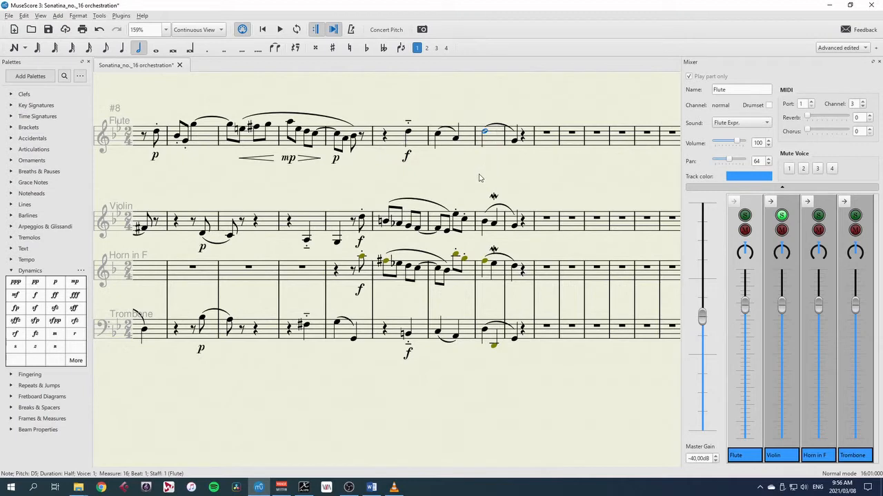
{"action": "key", "text": "Escape"}
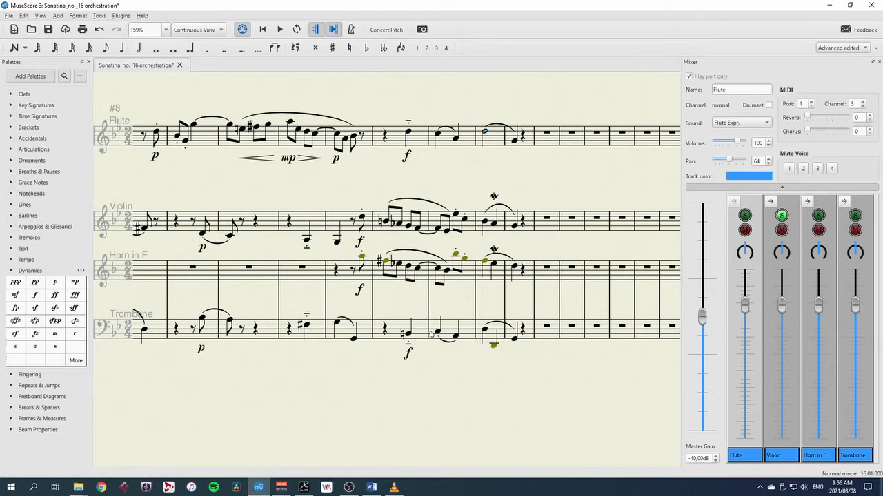
Raise the trombone part in measures 14 to 17 by one octave.
{"action": "left_click", "coordinate": [407, 329]}
{"action": "left_click", "coordinate": [528, 338], "text": "shift"}
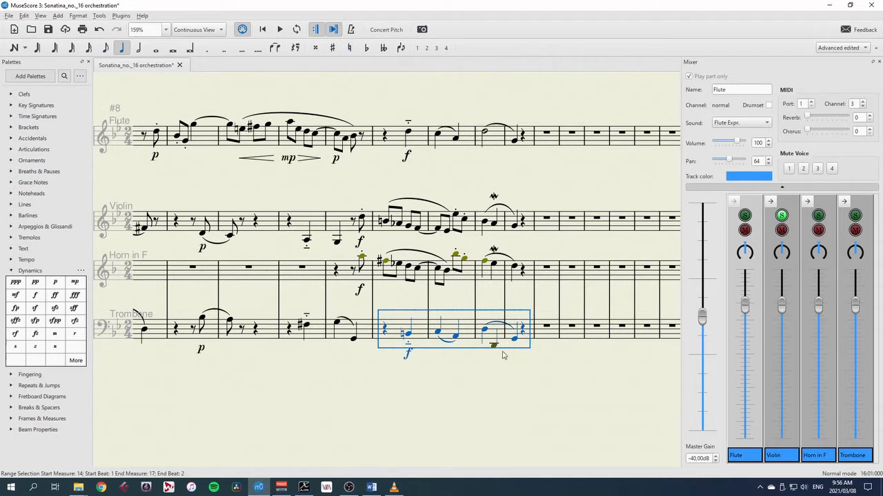
{"action": "key", "text": "ctrl+Up"}
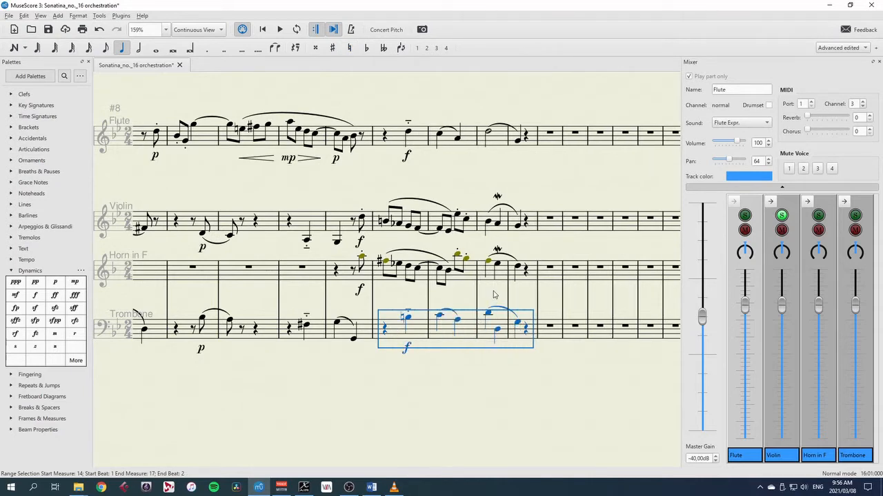
{"action": "key", "text": "Escape"}
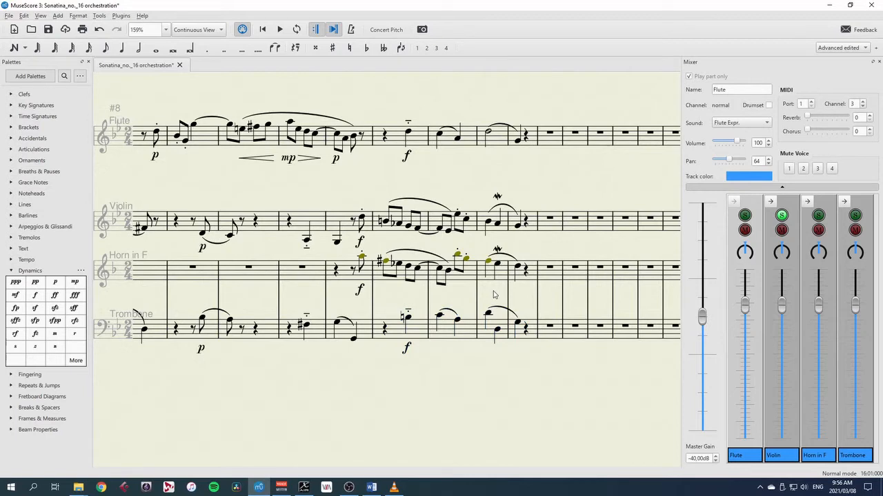
Lower the horn part in measures 13 to 17 by one octave.
{"action": "left_click", "coordinate": [350, 274]}
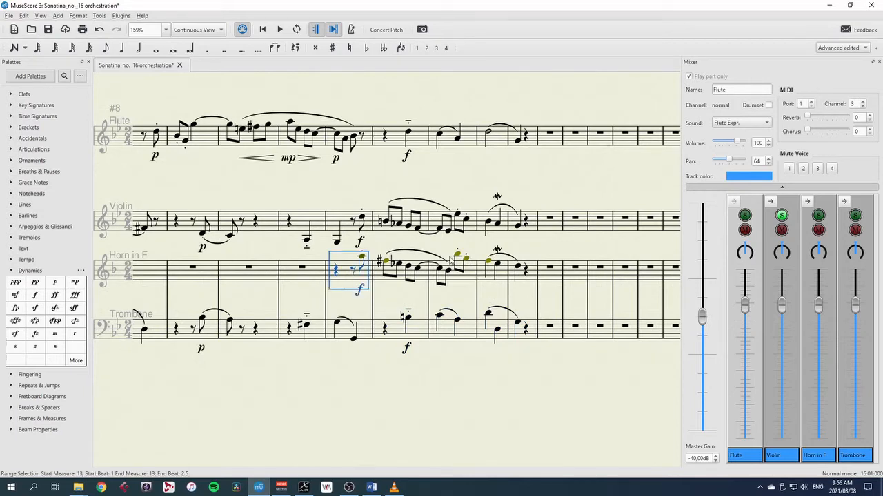
{"action": "left_click", "coordinate": [520, 278], "text": "shift"}
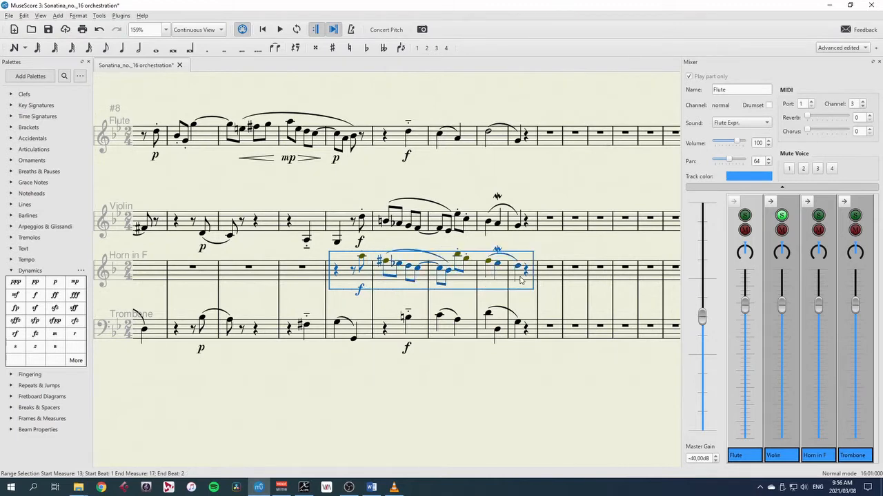
{"action": "key", "text": "ctrl+Down"}
{"action": "key", "text": "Escape"}
Play all four instruments together without solo from the violin's first note through measure 17.
{"action": "key", "text": "Home"}
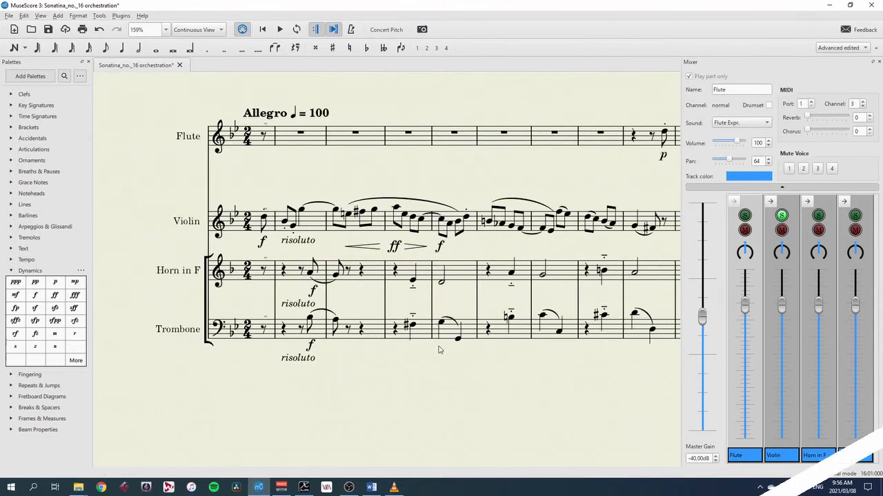
{"action": "left_click", "coordinate": [264, 220]}
{"action": "key", "text": "space"}
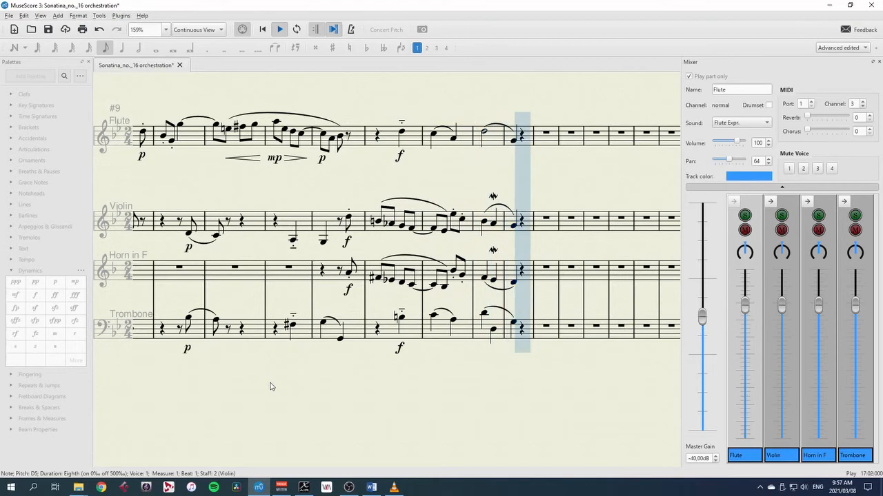
{"action": "key", "text": "space"}
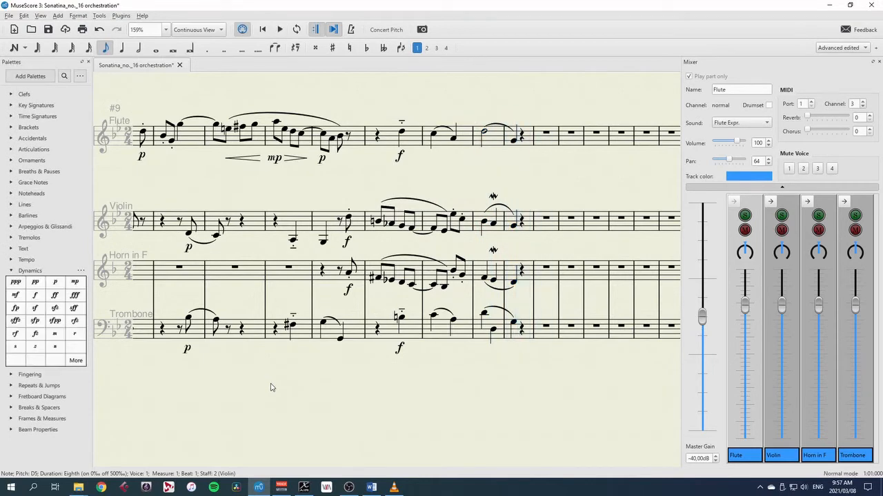
Transpose the whole score chromatically to the closest D major / B minor, including its key signatures.
{"action": "scroll", "coordinate": [310, 275], "scroll_direction": "up", "scroll_amount": 2}
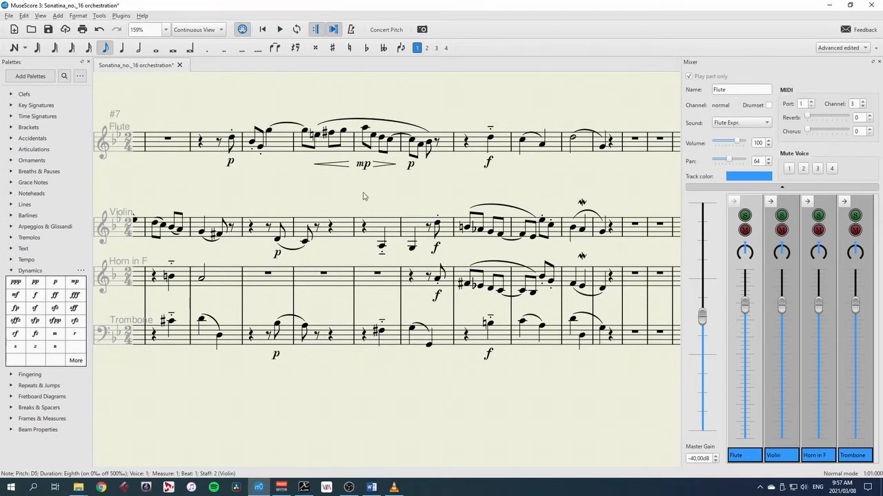
{"action": "left_click_drag", "start_coordinate": [259, 197], "coordinate": [605, 193]}
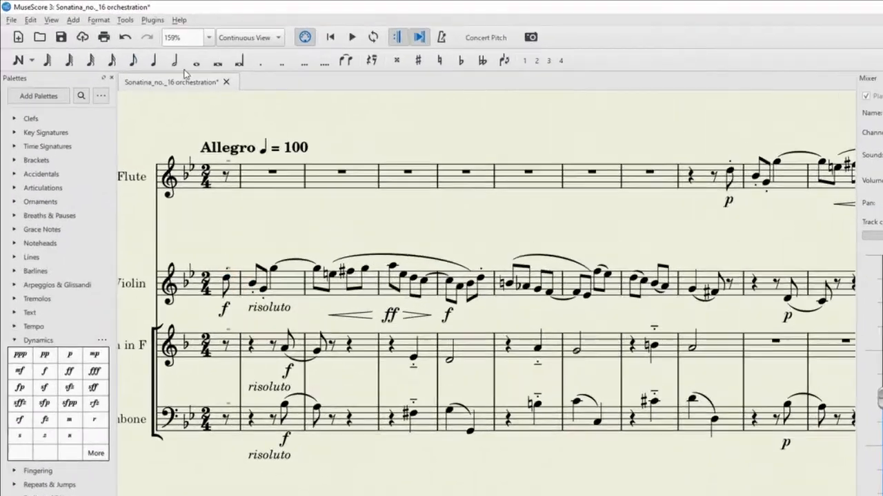
{"action": "left_click", "coordinate": [99, 15]}
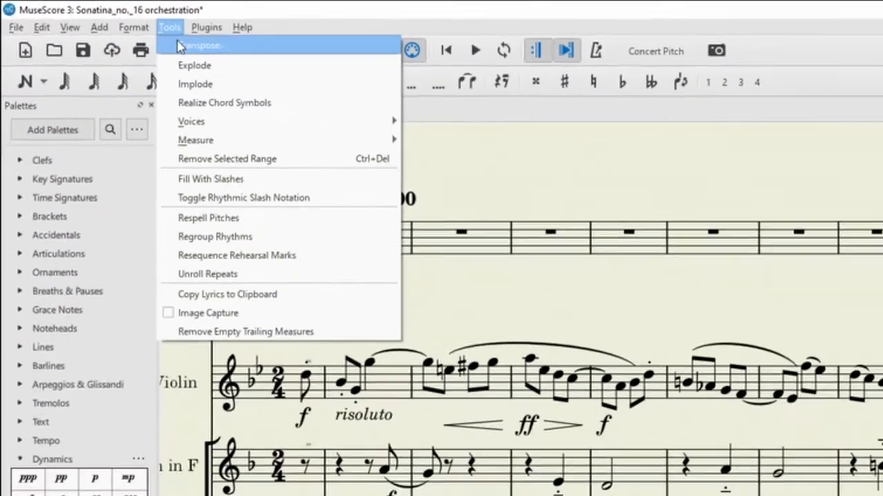
{"action": "left_click", "coordinate": [181, 46]}
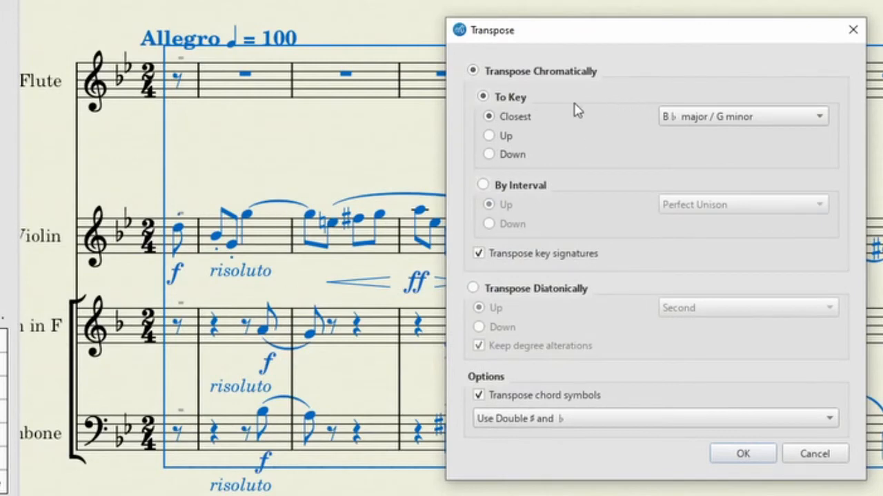
{"action": "left_click", "coordinate": [768, 119]}
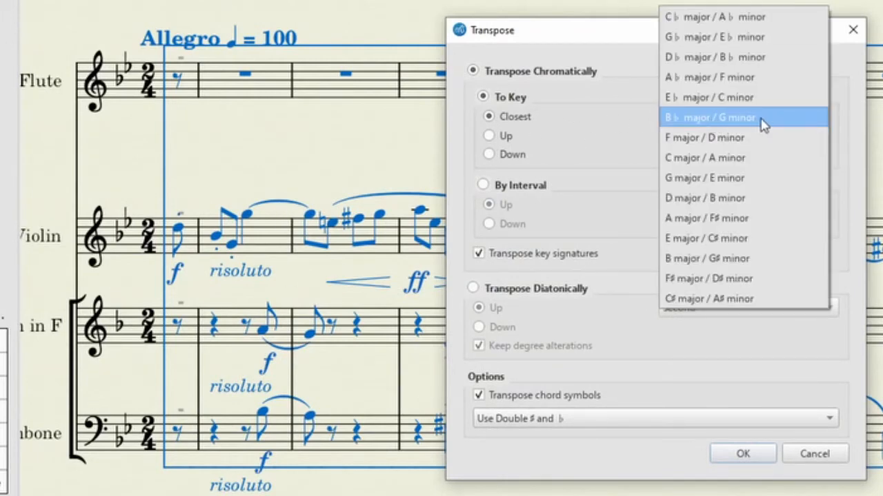
{"action": "left_click", "coordinate": [753, 197]}
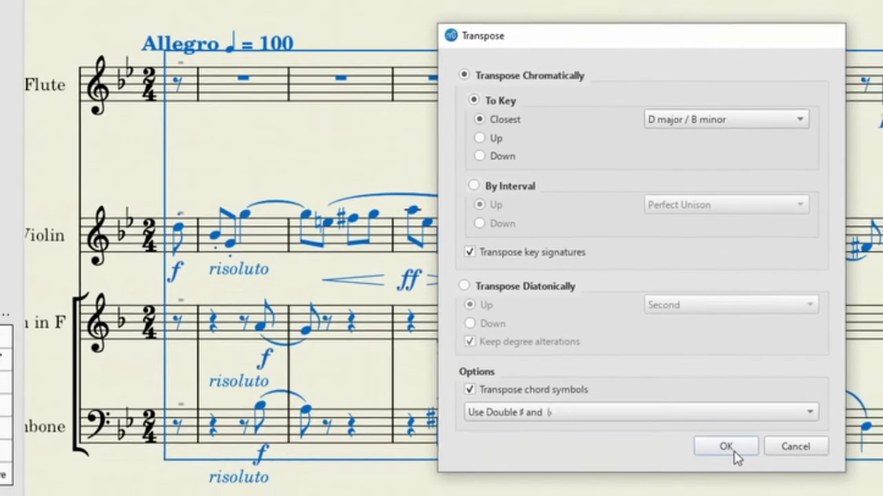
{"action": "left_click", "coordinate": [738, 451]}
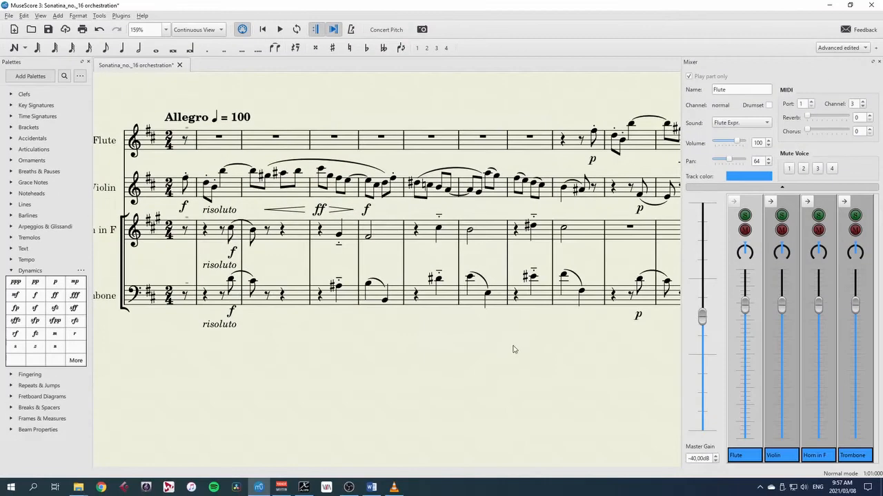
Lower the trombone part in measures 14 to 17 by one octave.
{"action": "left_click_drag", "start_coordinate": [577, 357], "coordinate": [347, 361]}
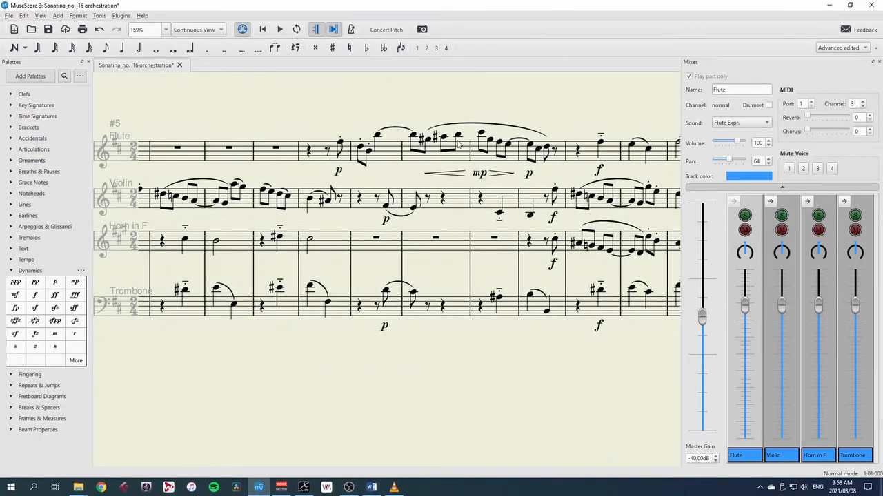
{"action": "left_click_drag", "start_coordinate": [566, 349], "coordinate": [444, 340]}
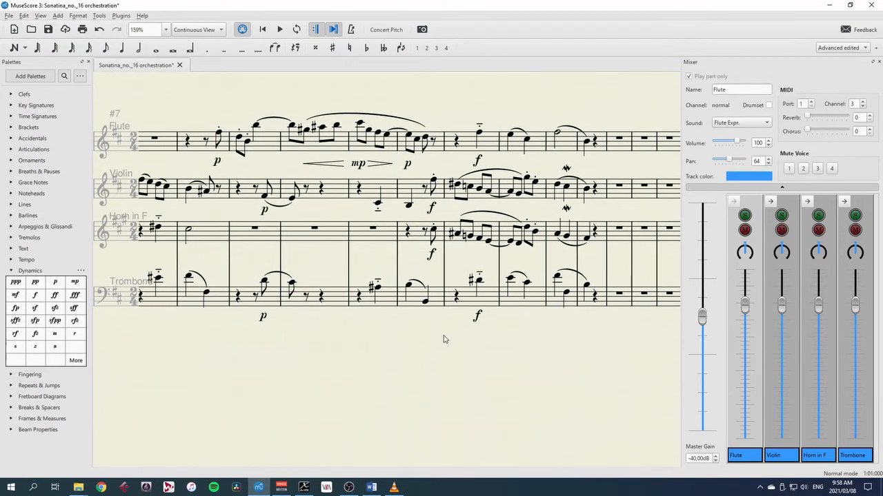
{"action": "left_click", "coordinate": [474, 302]}
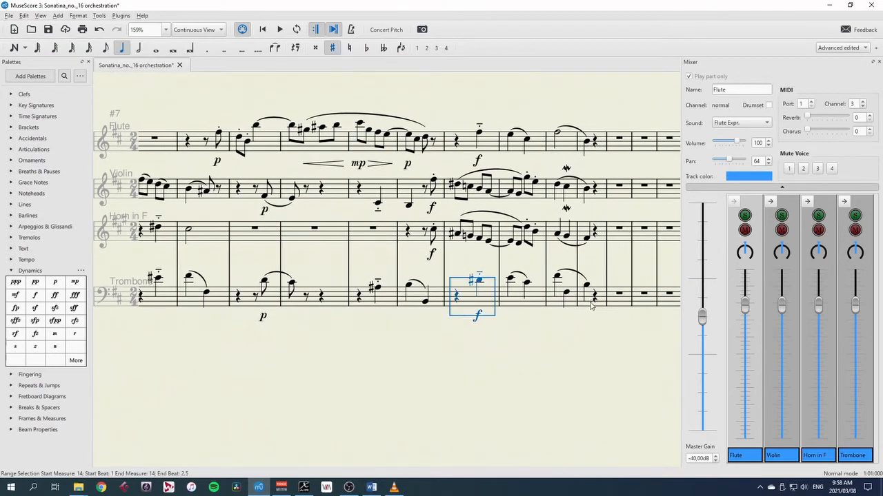
{"action": "left_click", "coordinate": [590, 307], "text": "shift"}
{"action": "key", "text": "ctrl+Down"}
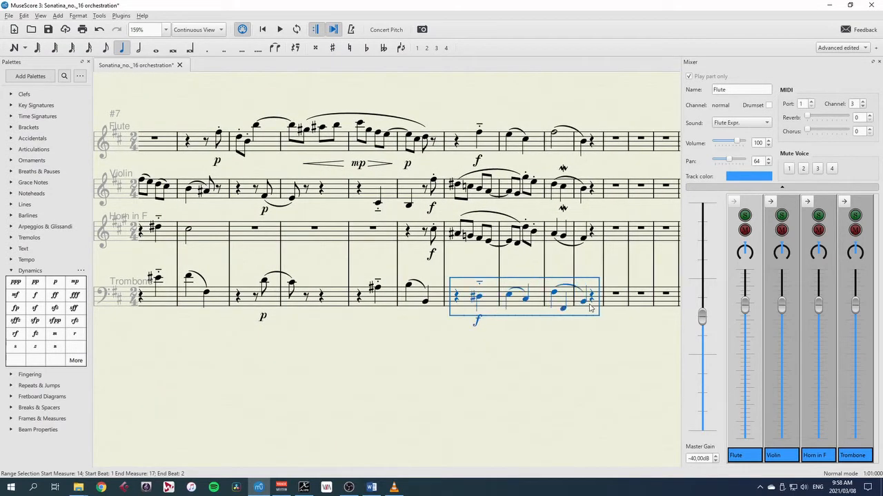
Lower the trombone part in measures 6 to 9 by one octave.
{"action": "left_click_drag", "start_coordinate": [414, 360], "coordinate": [646, 355]}
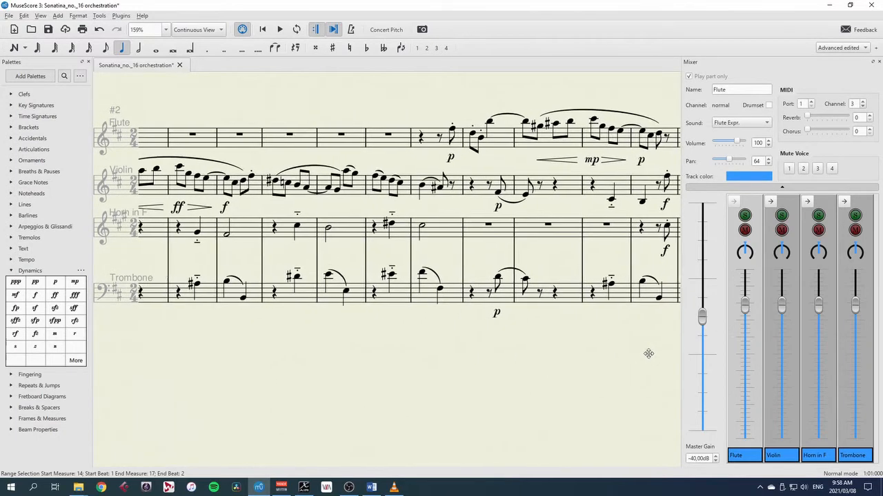
{"action": "left_click", "coordinate": [431, 296]}
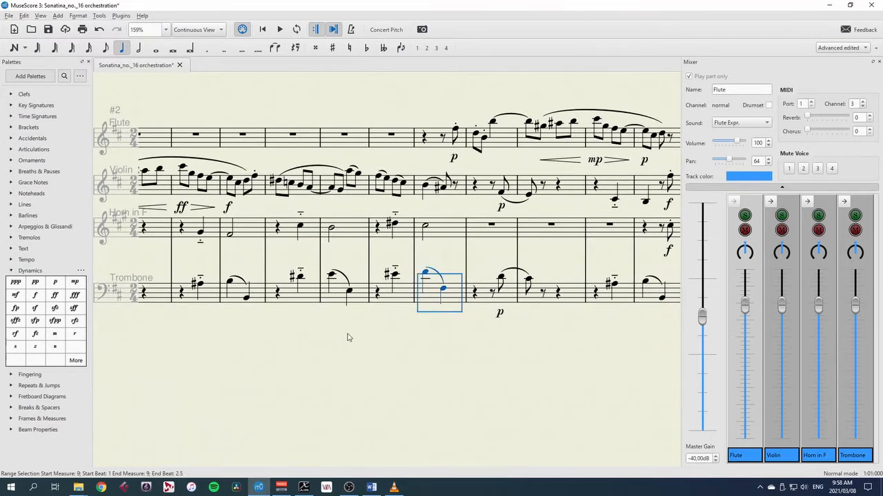
{"action": "left_click_drag", "start_coordinate": [349, 337], "coordinate": [468, 331]}
{"action": "left_click", "coordinate": [412, 301], "text": "shift"}
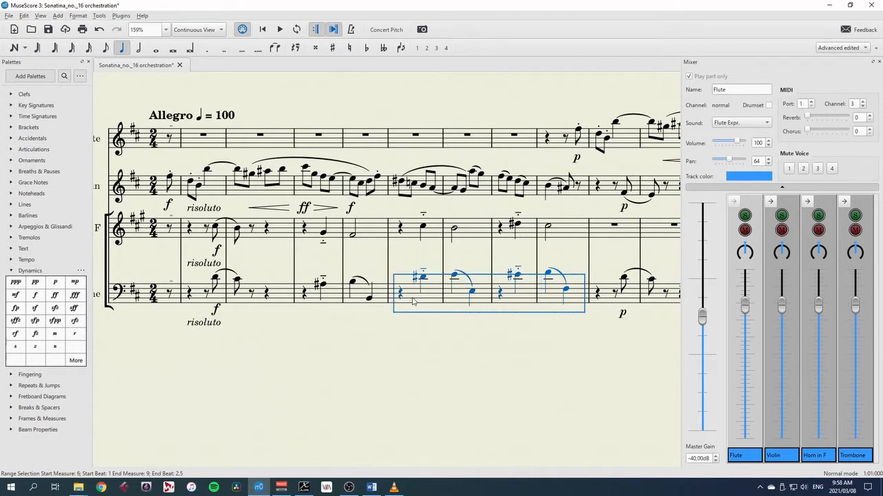
{"action": "key", "text": "ctrl+Down"}
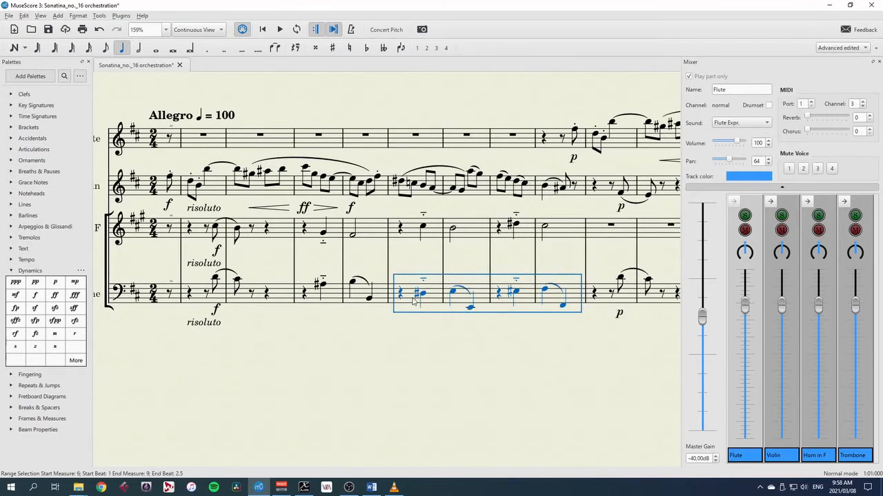
Lower the horn part in measures 6 to 9 by one octave and clear the selection.
{"action": "left_click", "coordinate": [416, 235]}
{"action": "left_click", "coordinate": [556, 233], "text": "shift"}
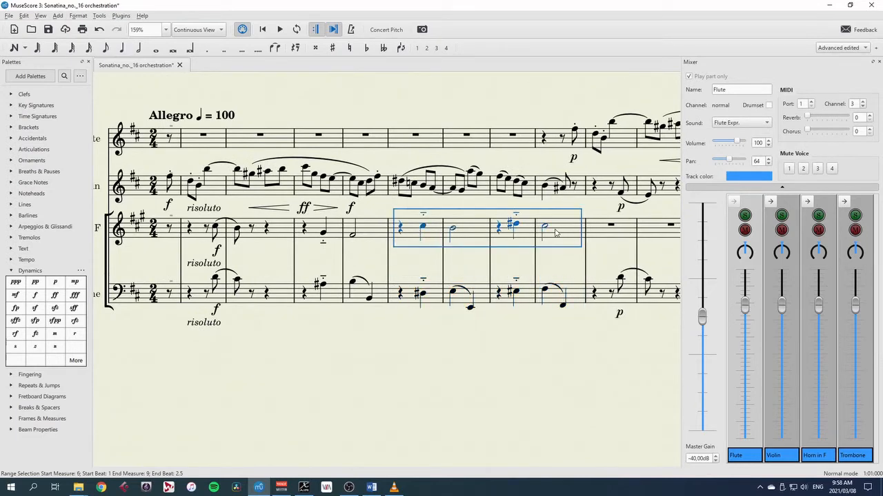
{"action": "key", "text": "ctrl+Down"}
{"action": "left_click", "coordinate": [285, 356]}
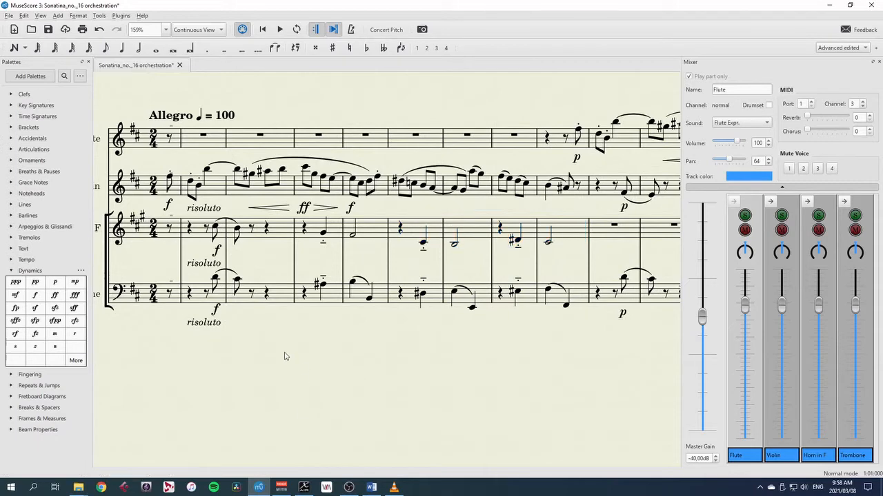
Play the transposed score with all four instruments from the violin's first note to the closing phrase.
{"action": "left_click", "coordinate": [169, 178]}
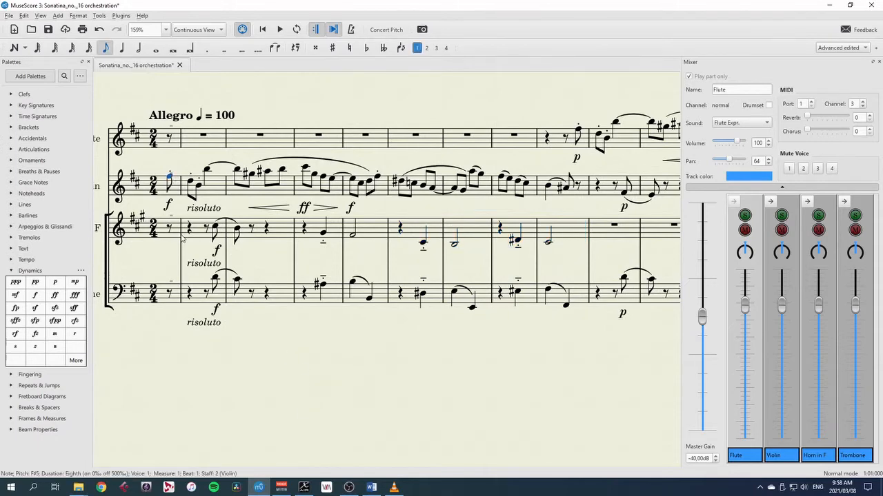
{"action": "key", "text": "space"}
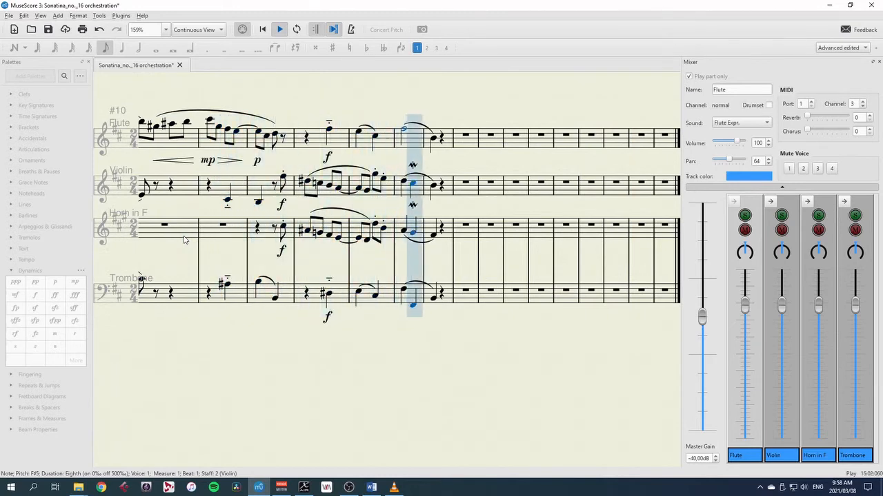
{"action": "key", "text": "space"}
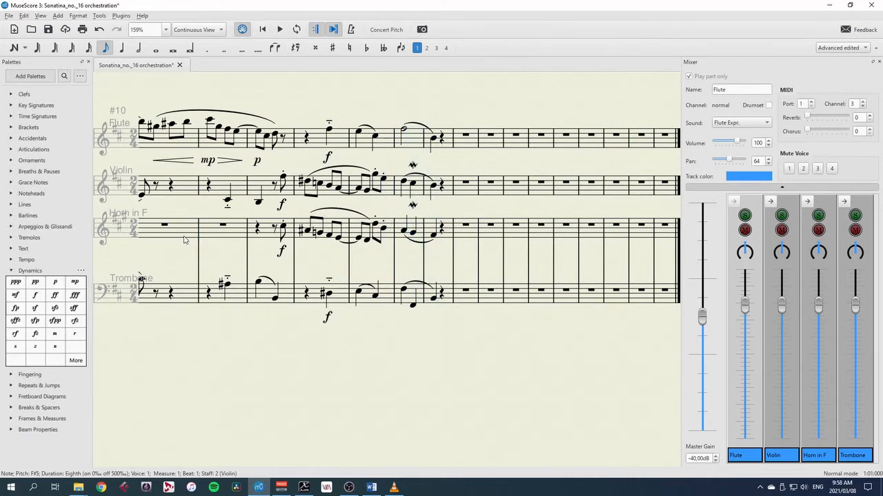
Play the piano's four pedalled arpeggio measures, 33 to 36, in the copypaste score.
{"action": "left_click_drag", "start_coordinate": [259, 344], "coordinate": [467, 341]}
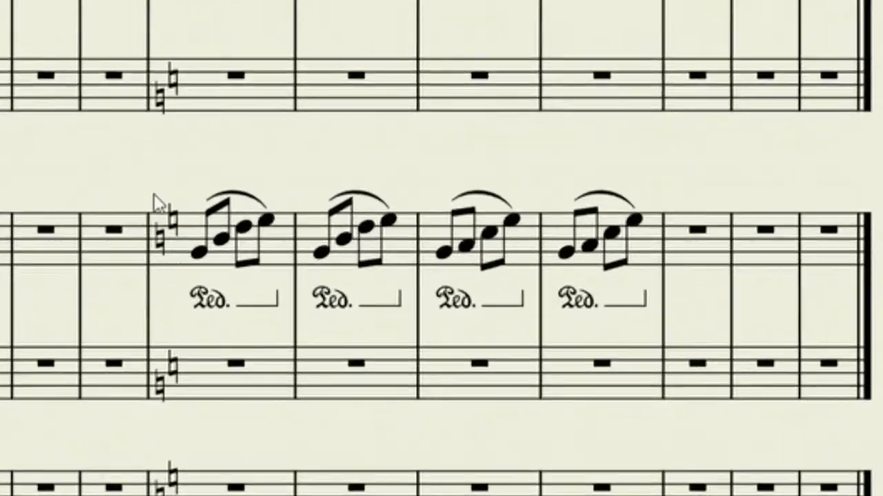
{"action": "left_click", "coordinate": [201, 255]}
{"action": "key", "text": "space"}
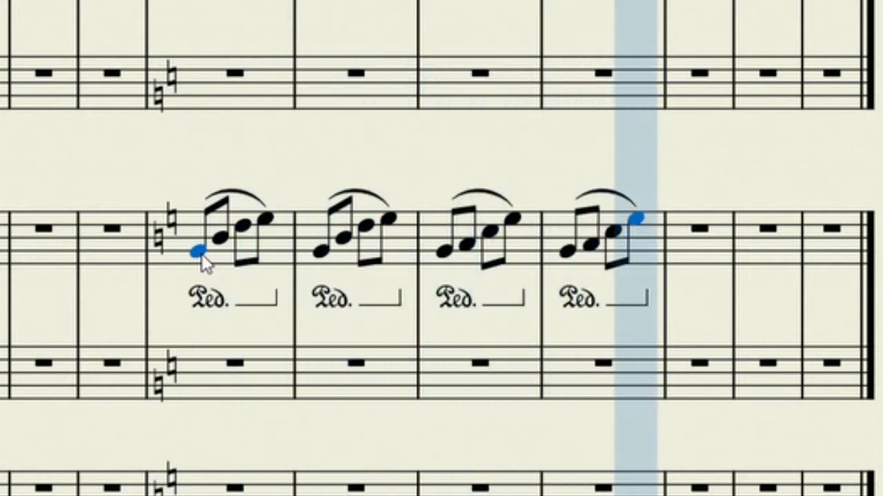
{"action": "key", "text": "space"}
{"action": "left_click", "coordinate": [311, 167]}
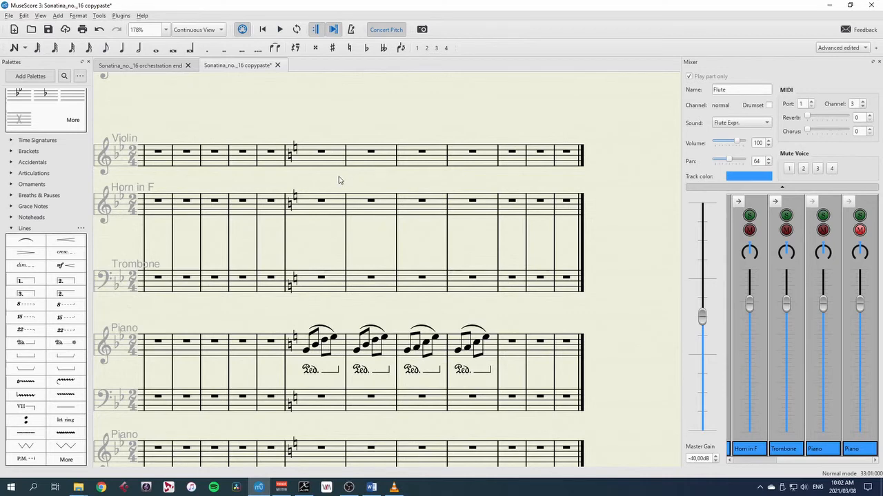
Copy the piano arpeggios in measures 33 to 36 into the same measures of the violin staff.
{"action": "left_click", "coordinate": [338, 348]}
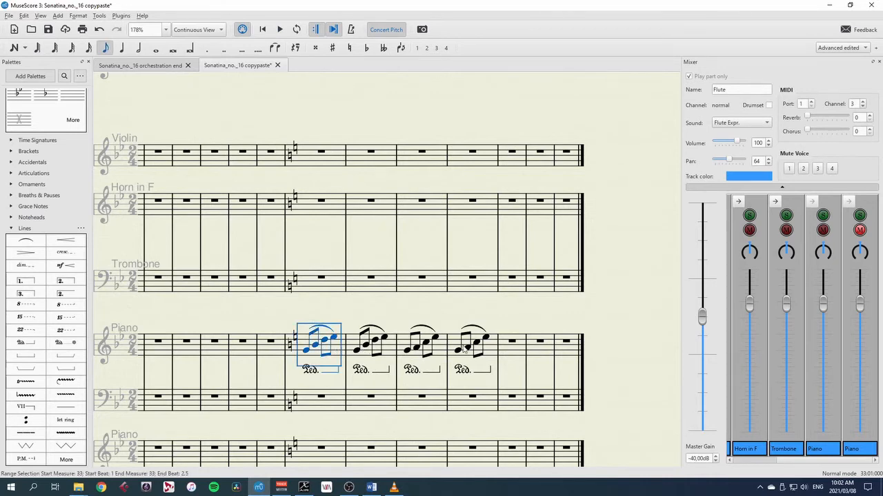
{"action": "left_click", "coordinate": [494, 349], "text": "shift"}
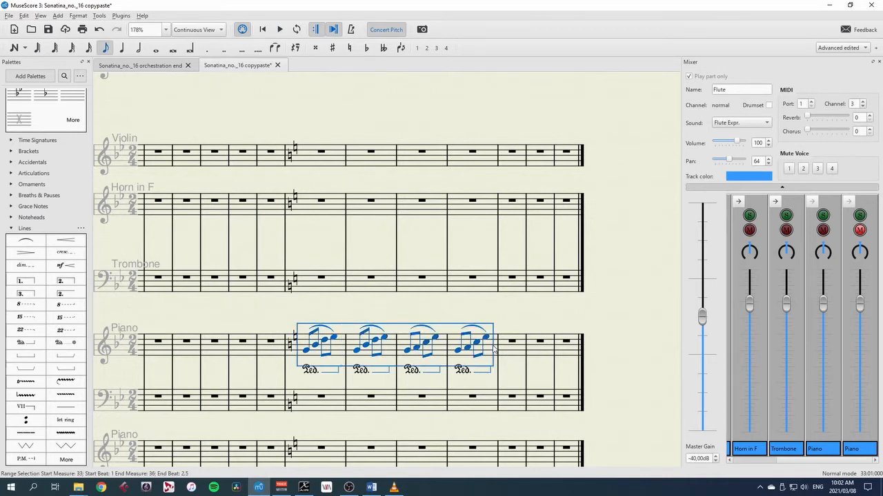
{"action": "left_click", "coordinate": [333, 164]}
{"action": "key", "text": "ctrl+v"}
Delete the four pedal markings below the violin staff in measures 33 to 36.
{"action": "left_click", "coordinate": [311, 182]}
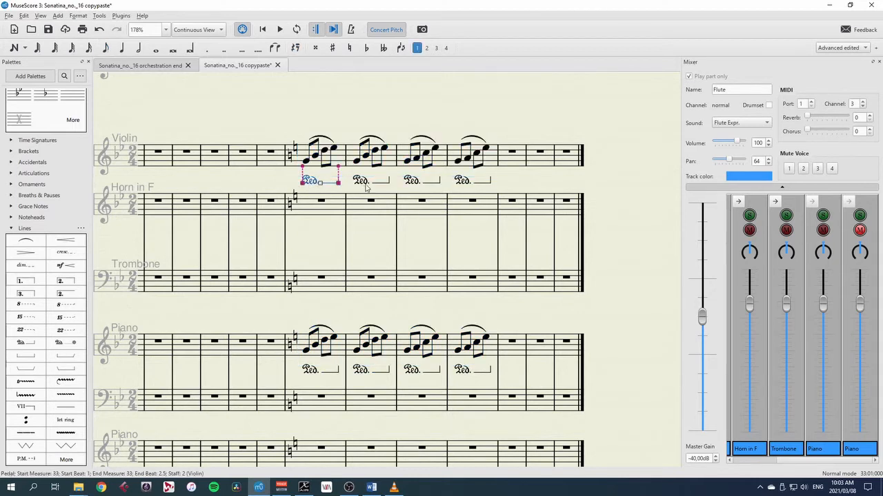
{"action": "left_click", "coordinate": [366, 185], "text": "ctrl"}
{"action": "left_click", "coordinate": [423, 186], "text": "ctrl"}
{"action": "left_click", "coordinate": [460, 187], "text": "ctrl"}
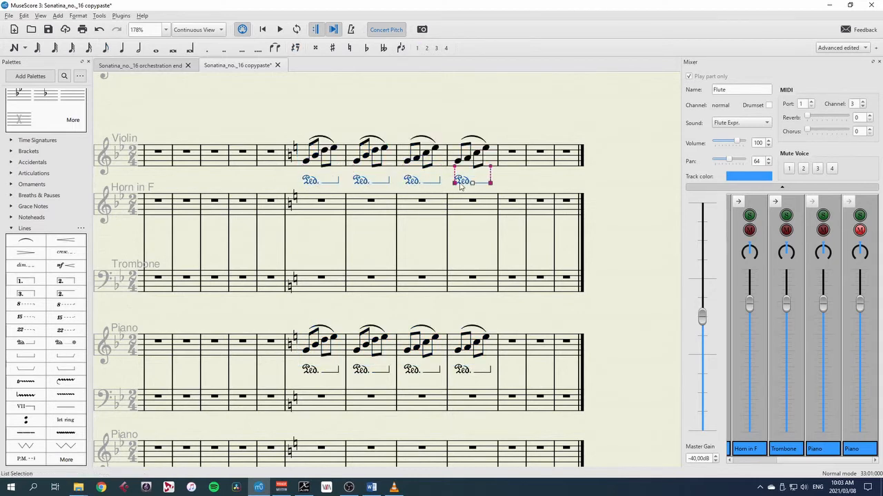
{"action": "key", "text": "Delete"}
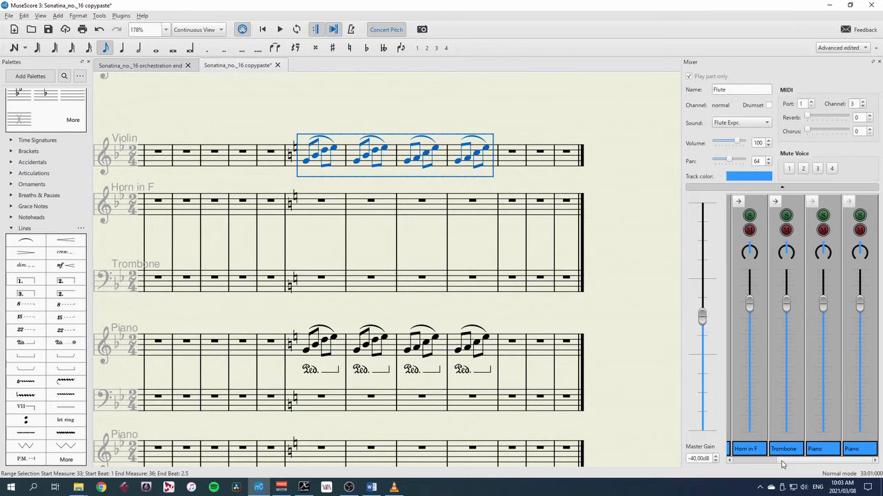
Solo the violin in the mixer and play its arpeggios from the first note of measure 33.
{"action": "left_click_drag", "start_coordinate": [782, 461], "coordinate": [742, 462]}
{"action": "left_click", "coordinate": [783, 217]}
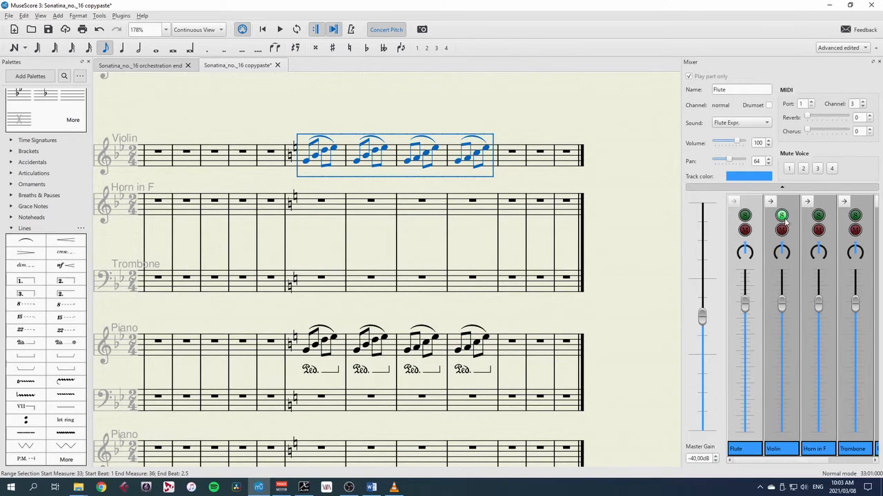
{"action": "left_click", "coordinate": [782, 218]}
{"action": "key", "text": "Escape"}
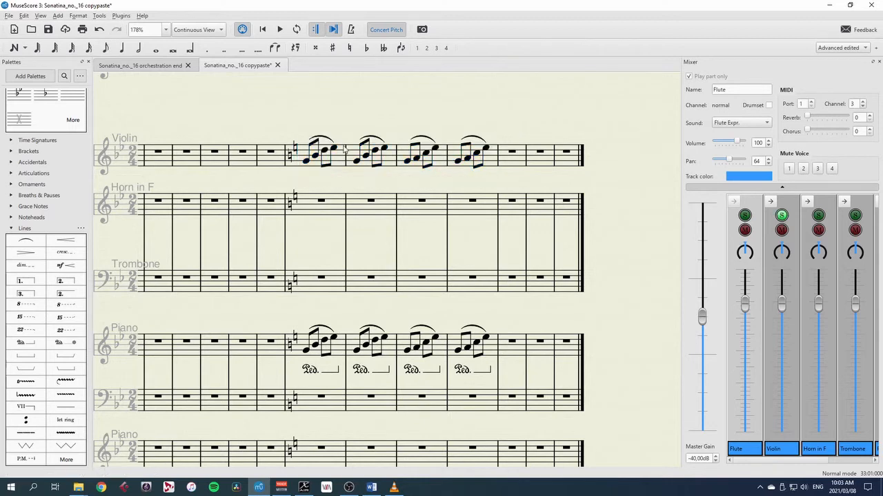
{"action": "left_click", "coordinate": [309, 163]}
{"action": "key", "text": "space"}
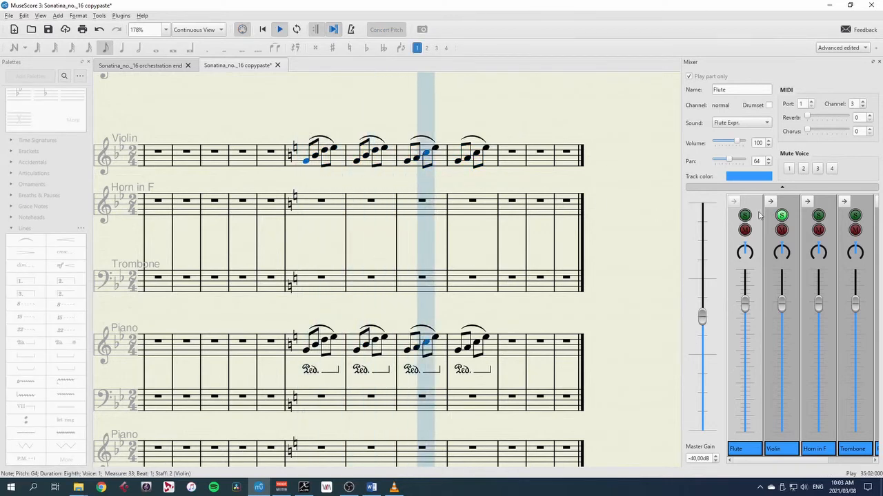
{"action": "key", "text": "space"}
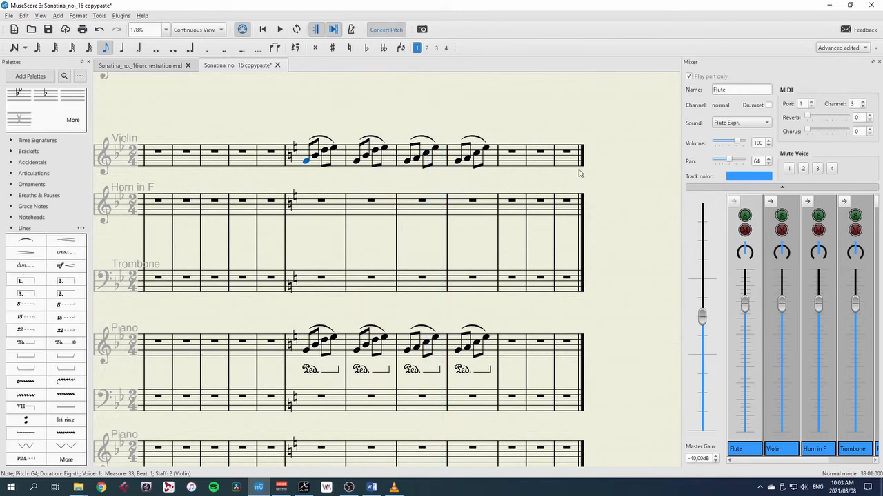
Copy the violin arpeggios in measures 33 to 36 into the trombone staff and lower them by one octave.
{"action": "left_click", "coordinate": [340, 162], "text": "shift"}
{"action": "left_click", "coordinate": [491, 164], "text": "shift"}
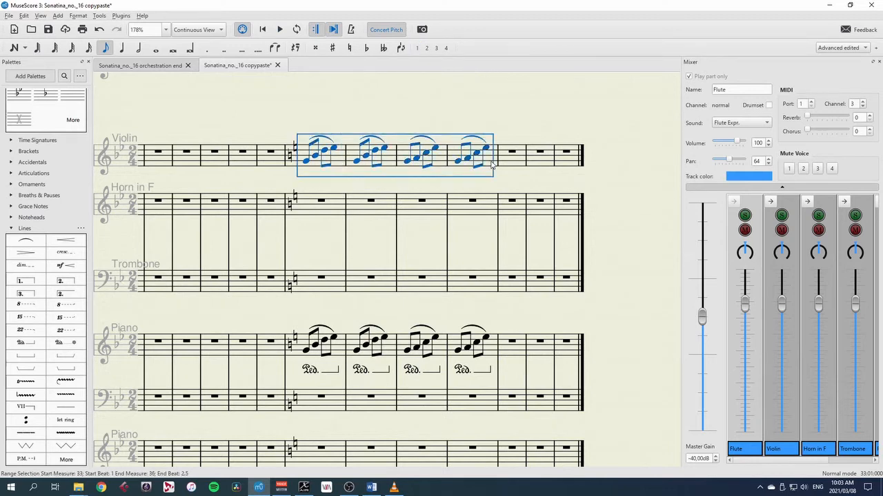
{"action": "left_click", "coordinate": [344, 285]}
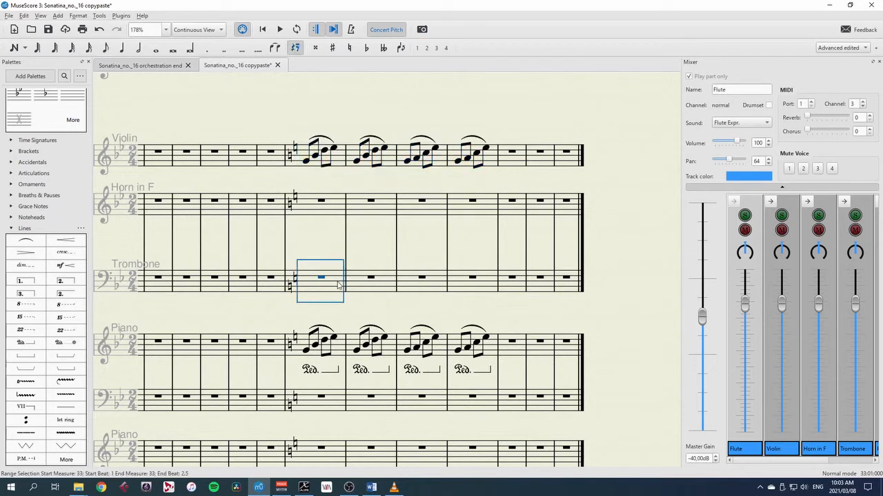
{"action": "key", "text": "ctrl+v"}
{"action": "key", "text": "ctrl+Down"}
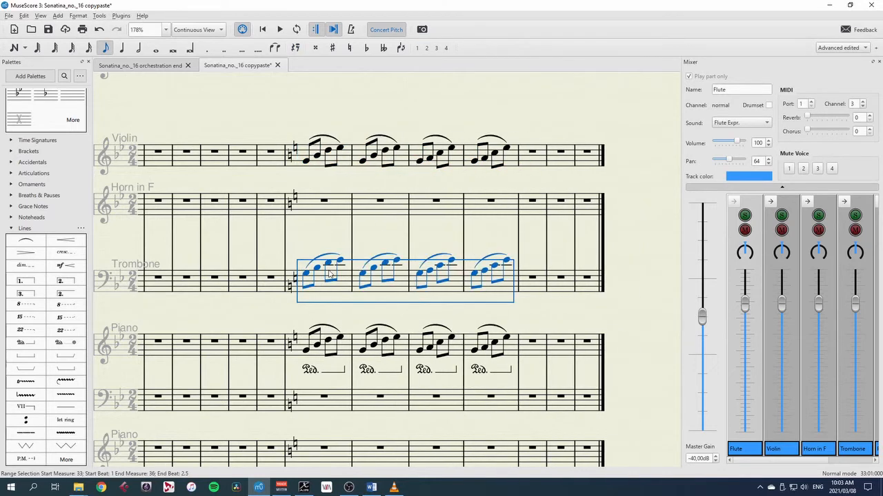
Change the first trombone note in each of measures 33 to 36 to a half note.
{"action": "left_click", "coordinate": [306, 276]}
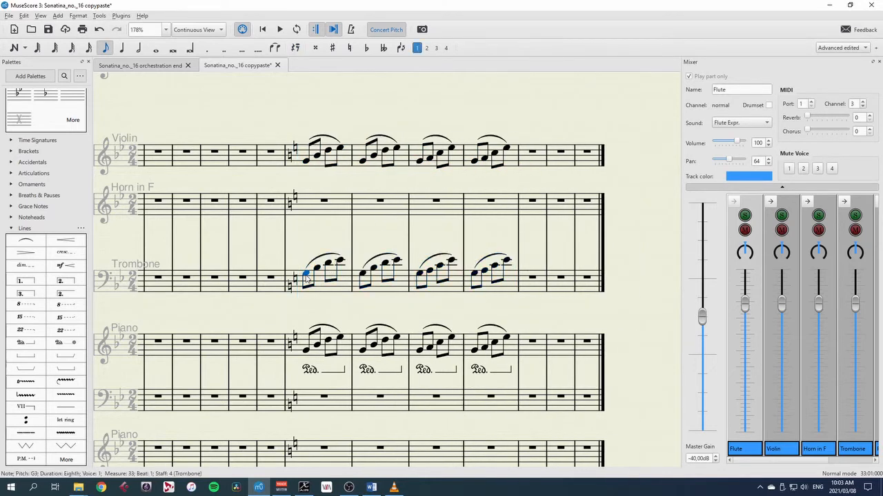
{"action": "key", "text": "6"}
{"action": "left_click", "coordinate": [354, 278]}
{"action": "key", "text": "6"}
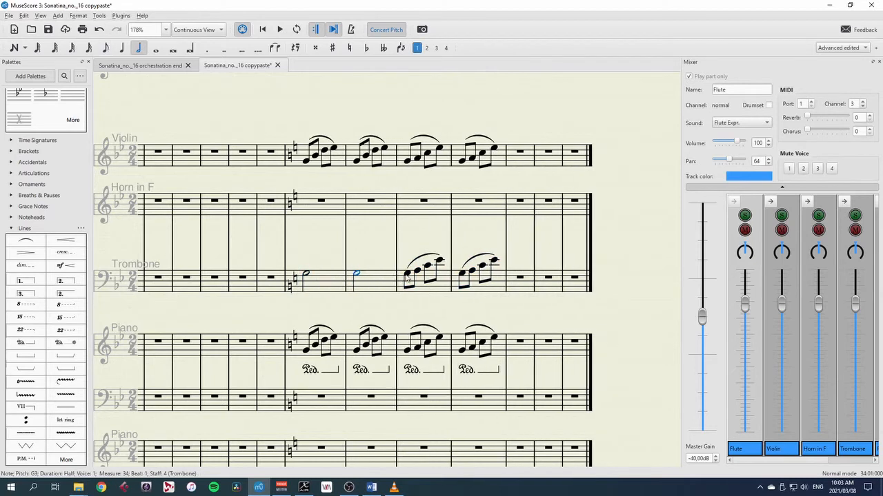
{"action": "left_click", "coordinate": [407, 277]}
{"action": "key", "text": "6"}
{"action": "left_click", "coordinate": [458, 276]}
{"action": "key", "text": "6"}
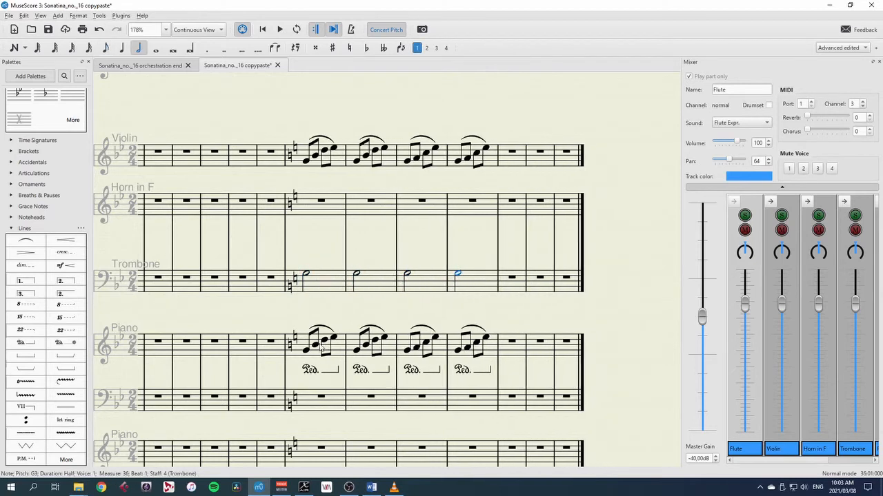
Copy the violin arpeggios in measures 33 to 36 into the Horn in F staff and lower them by one octave.
{"action": "left_click", "coordinate": [314, 156]}
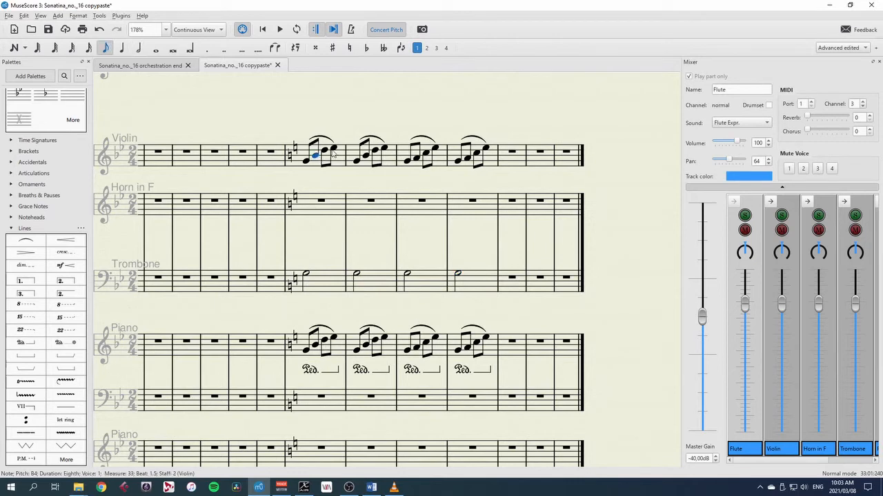
{"action": "left_click", "coordinate": [340, 161]}
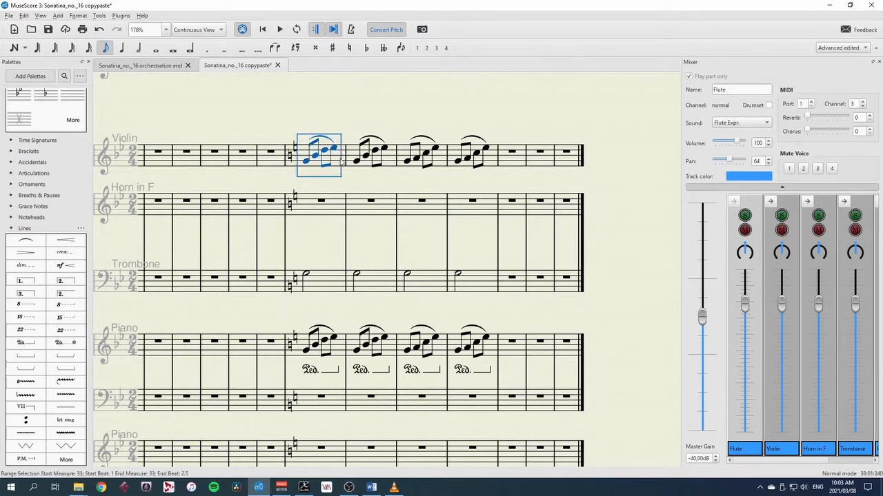
{"action": "left_click", "coordinate": [489, 163], "text": "shift"}
{"action": "key", "text": "ctrl+c"}
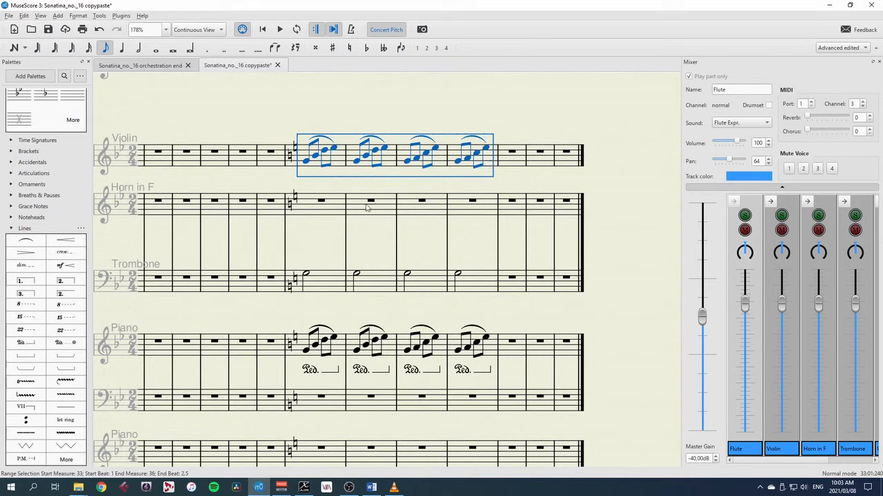
{"action": "left_click", "coordinate": [339, 214]}
{"action": "key", "text": "ctrl+v"}
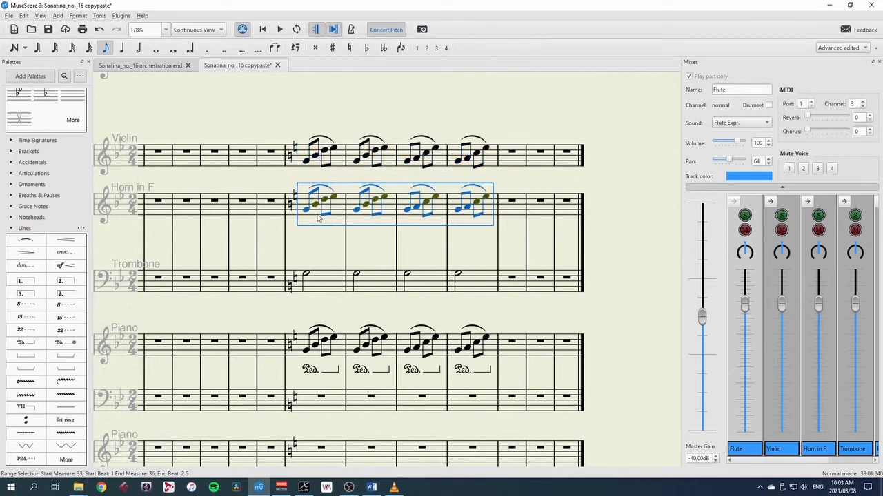
{"action": "key", "text": "ctrl+Down"}
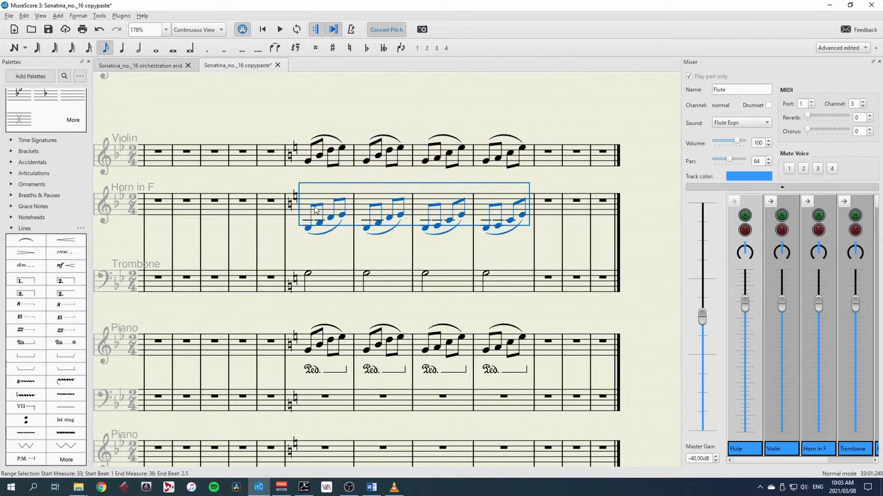
Replace the first horn note in measure 33 with an eighth rest.
{"action": "left_click", "coordinate": [308, 229]}
{"action": "key", "text": "Delete"}
{"action": "key", "text": "n"}
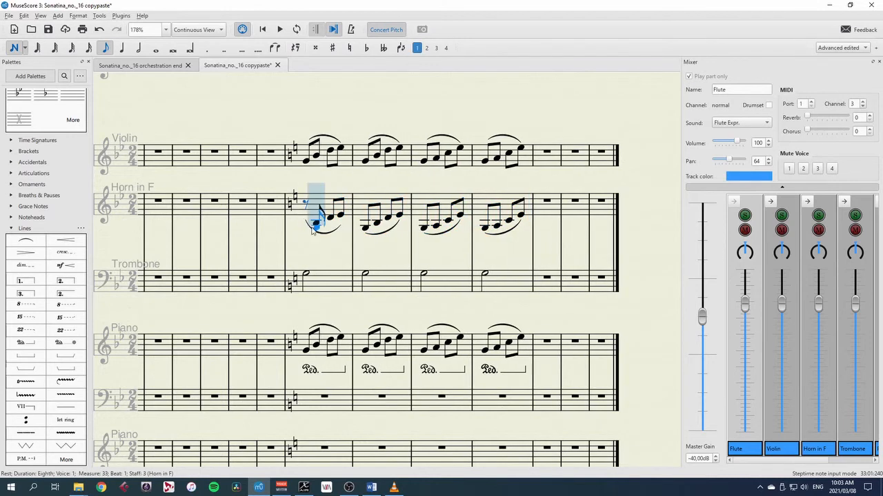
{"action": "key", "text": "Escape"}
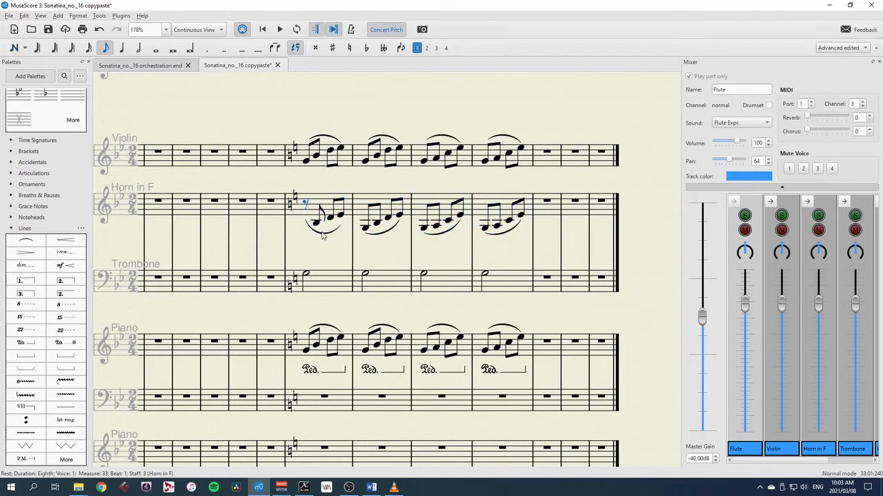
Delete the slurs from the Horn in F staff in measures 33 to 36.
{"action": "left_click", "coordinate": [322, 233]}
{"action": "key", "text": "Delete"}
{"action": "left_click", "coordinate": [364, 228]}
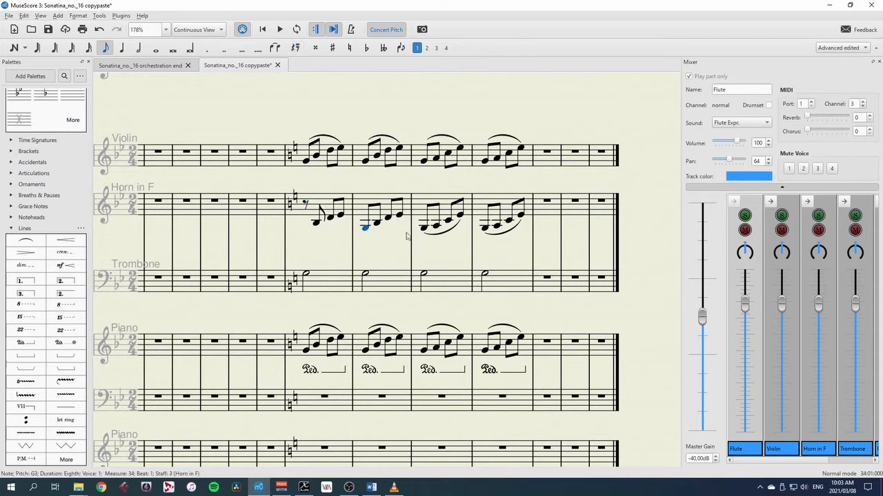
{"action": "left_click", "coordinate": [441, 236]}
{"action": "key", "text": "Delete"}
{"action": "left_click", "coordinate": [502, 234]}
{"action": "key", "text": "Delete"}
Change the second note of each horn arpeggio in measures 33 to 36 to a dotted quarter.
{"action": "left_click", "coordinate": [317, 222]}
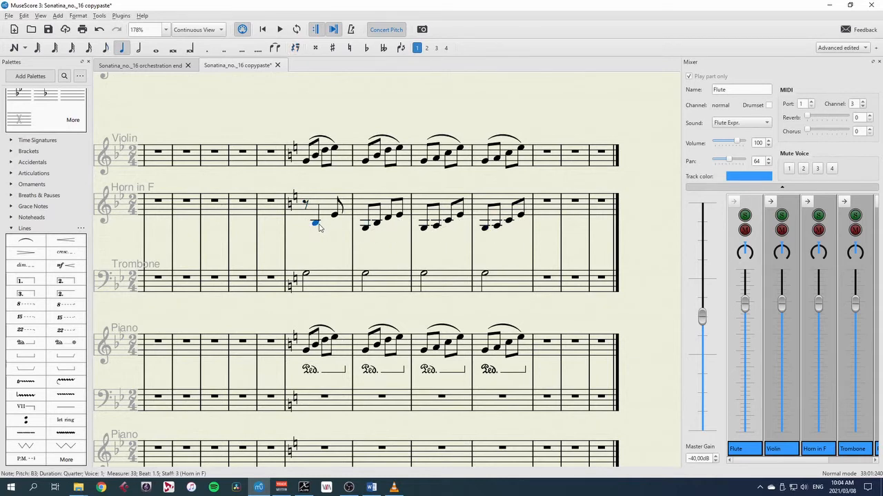
{"action": "key", "text": "5"}
{"action": "key", "text": "period"}
{"action": "left_click", "coordinate": [371, 230]}
{"action": "key", "text": "5"}
{"action": "key", "text": "period"}
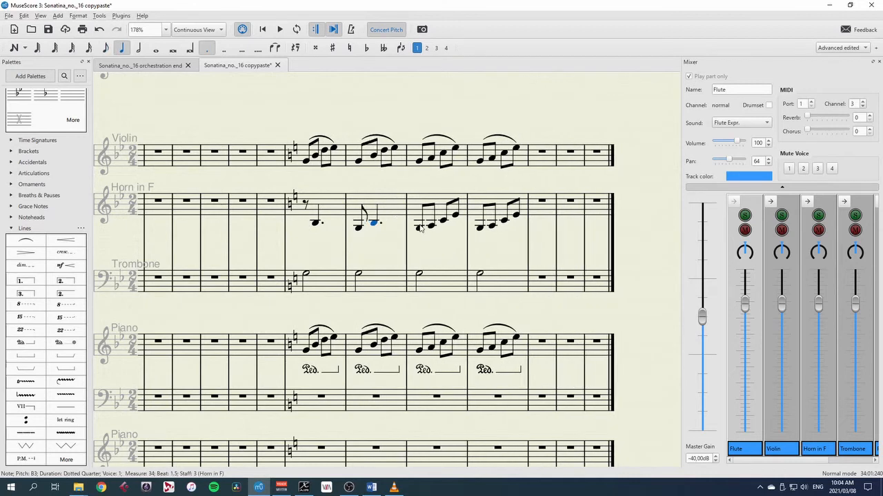
{"action": "left_click", "coordinate": [433, 230]}
{"action": "key", "text": "5"}
{"action": "key", "text": "period"}
{"action": "left_click", "coordinate": [492, 225]}
{"action": "key", "text": "5"}
{"action": "key", "text": "period"}
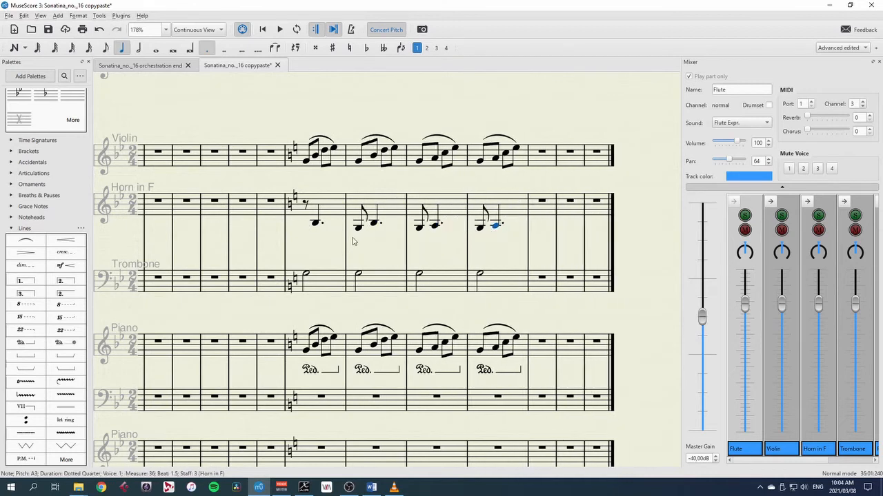
Replace the first eighth note in horn measures 34, 35 and 36 with rests.
{"action": "left_click", "coordinate": [360, 229]}
{"action": "key", "text": "Delete"}
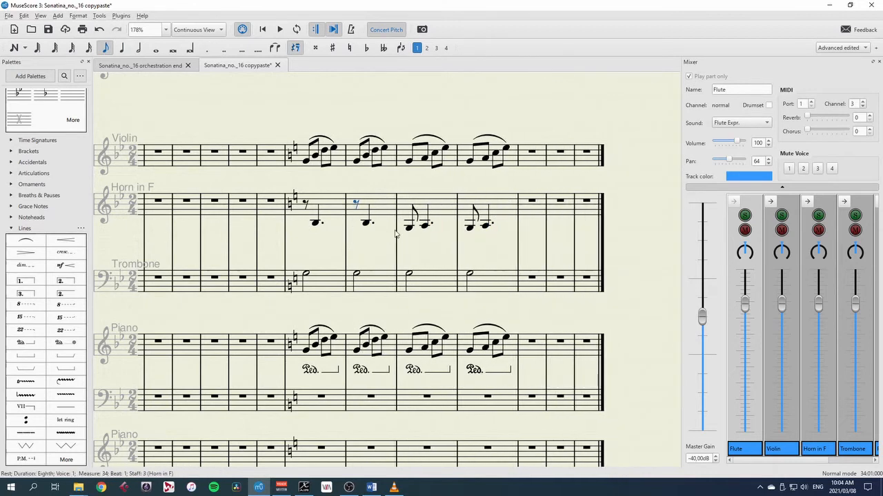
{"action": "left_click", "coordinate": [409, 229]}
{"action": "key", "text": "Delete"}
{"action": "left_click", "coordinate": [456, 230]}
{"action": "key", "text": "Delete"}
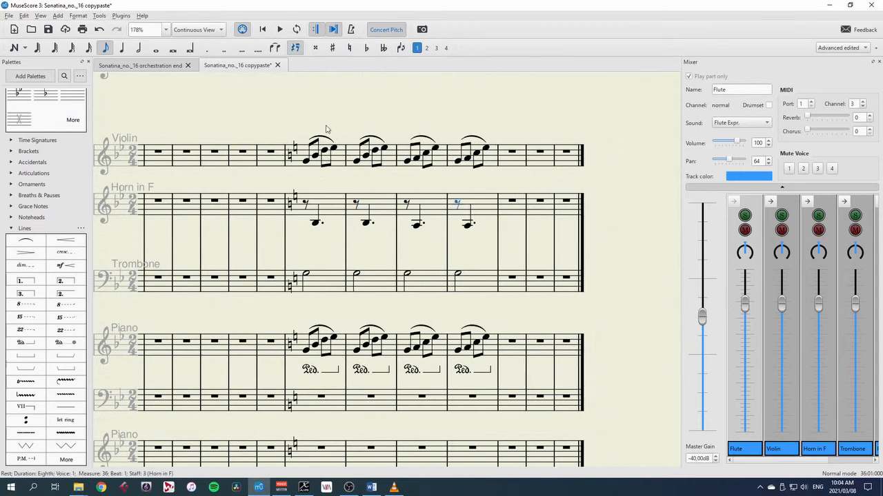
Copy the violin arpeggios in measures 33 to 36 into the same measures of the flute staff.
{"action": "left_click_drag", "start_coordinate": [342, 123], "coordinate": [331, 206]}
{"action": "left_click", "coordinate": [334, 245]}
{"action": "left_click", "coordinate": [481, 244], "text": "shift"}
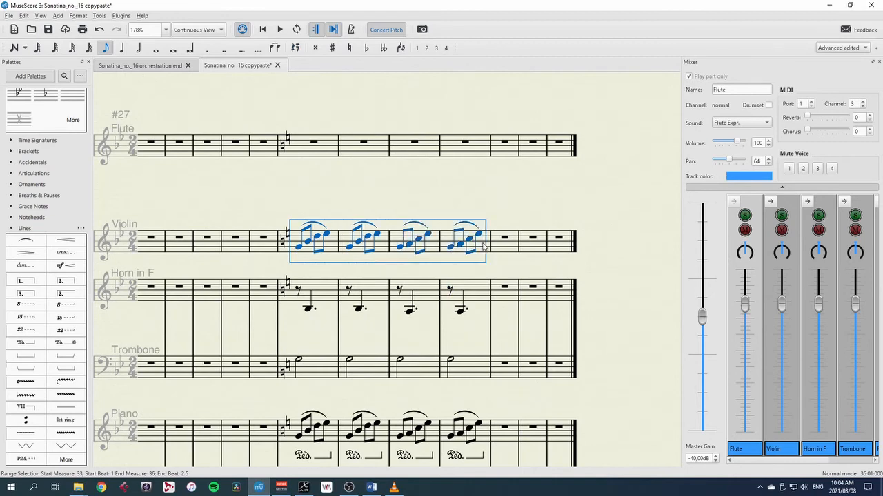
{"action": "left_click", "coordinate": [301, 146]}
{"action": "key", "text": "ctrl+v"}
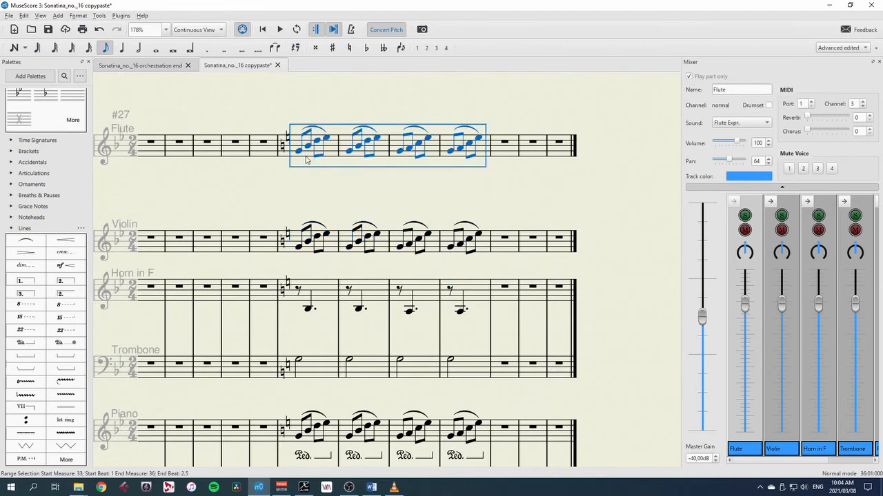
Delete the four slurs above the flute notes in measures 33 to 36.
{"action": "left_click", "coordinate": [314, 129]}
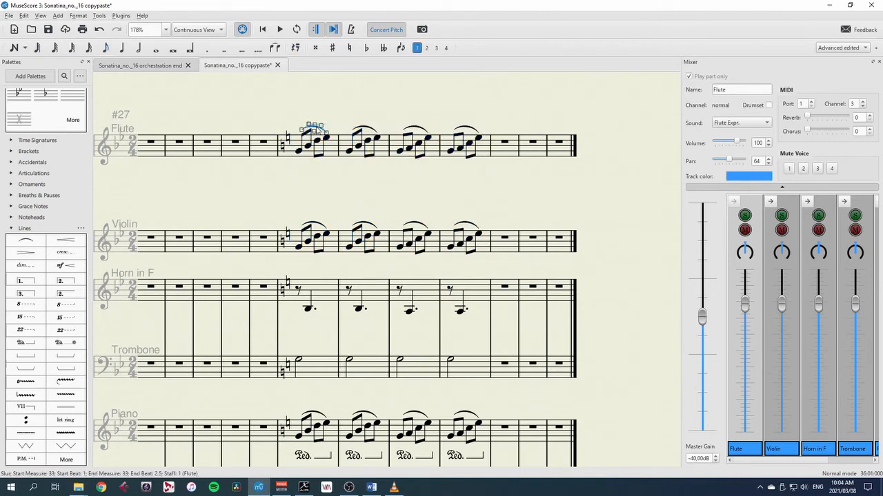
{"action": "key", "text": "Delete"}
{"action": "left_click", "coordinate": [372, 131]}
{"action": "key", "text": "Delete"}
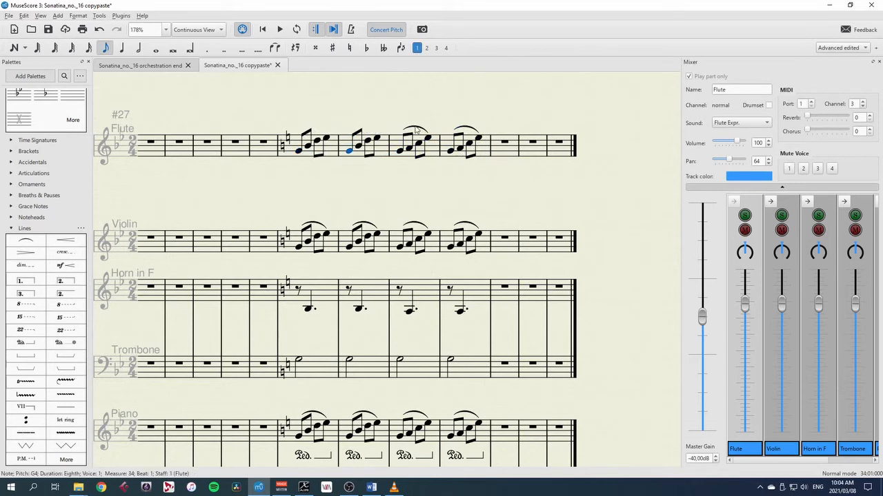
{"action": "left_click", "coordinate": [418, 128]}
{"action": "key", "text": "Delete"}
{"action": "left_click", "coordinate": [466, 128]}
{"action": "key", "text": "Delete"}
Change the first flute note in each of measures 33 to 36 to a dotted quarter.
{"action": "key", "text": "5"}
{"action": "key", "text": "period"}
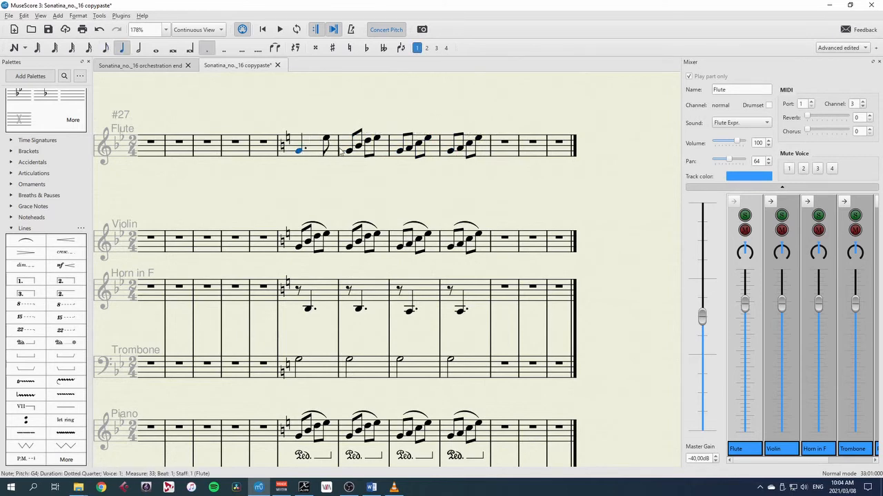
{"action": "key", "text": "Right"}
{"action": "key", "text": "5"}
{"action": "key", "text": "period"}
{"action": "key", "text": "Right"}
{"action": "key", "text": "5"}
{"action": "key", "text": "period"}
{"action": "key", "text": "Right"}
{"action": "key", "text": "5"}
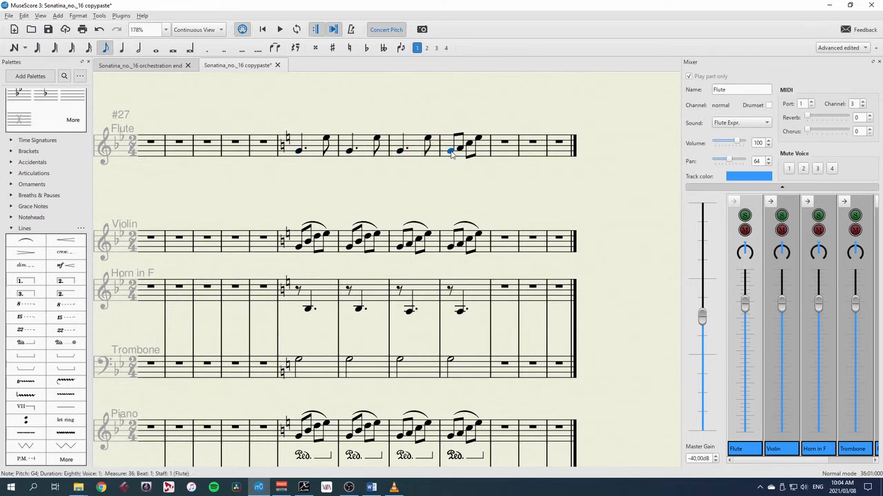
{"action": "key", "text": "period"}
Replace the dotted quarter notes in flute measures 33 to 36 with rests, keeping only each measure's last eighth note.
{"action": "key", "text": "n"}
{"action": "key", "text": "0"}
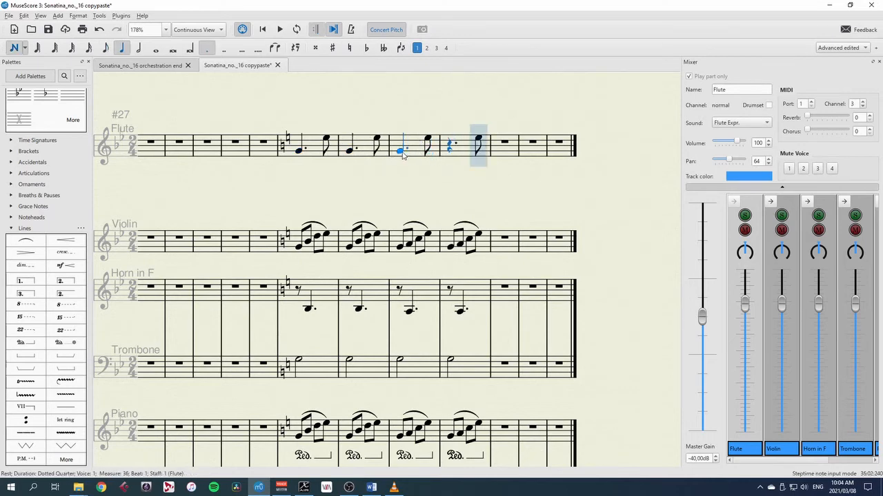
{"action": "key", "text": "Escape"}
{"action": "left_click", "coordinate": [399, 149]}
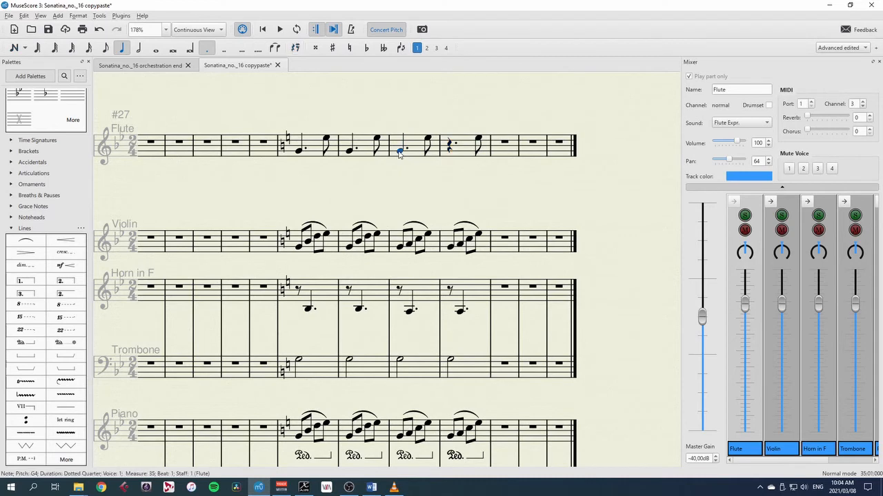
{"action": "key", "text": "Delete"}
{"action": "left_click", "coordinate": [349, 149]}
{"action": "key", "text": "Delete"}
{"action": "left_click", "coordinate": [298, 150]}
{"action": "key", "text": "Delete"}
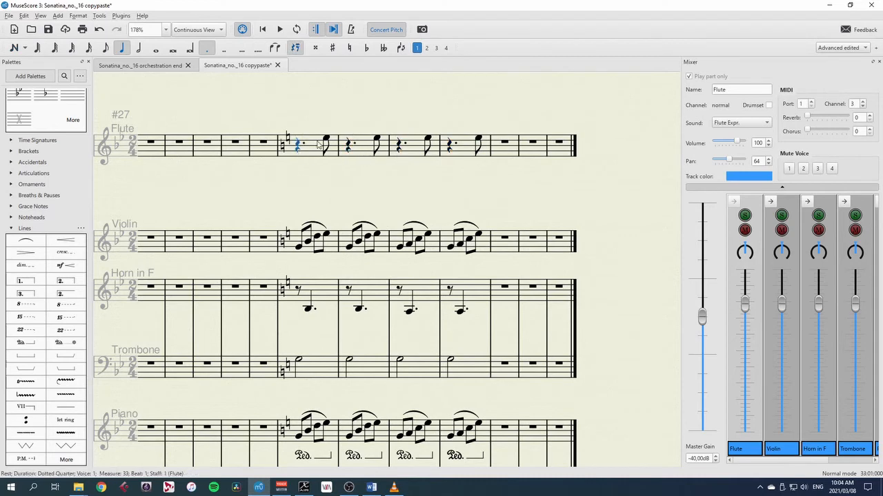
Change the third note of each violin arpeggio in measures 33 to 36 to a quarter note.
{"action": "left_click", "coordinate": [318, 237]}
{"action": "key", "text": "5"}
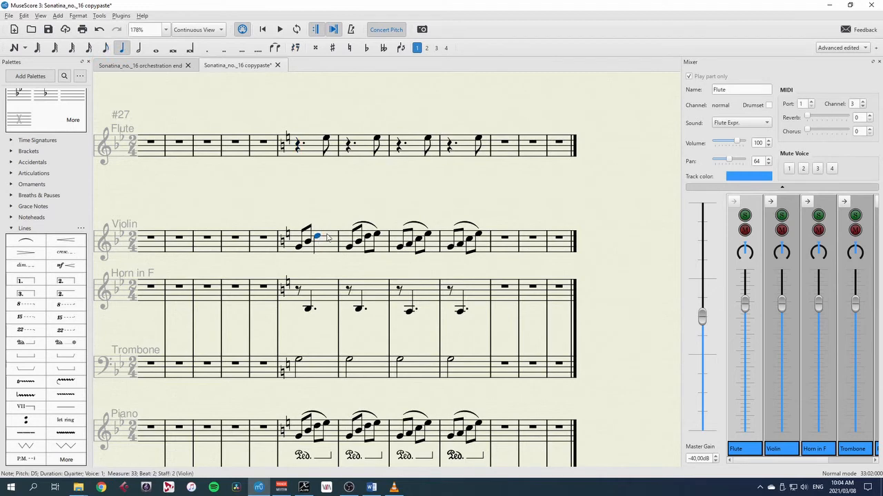
{"action": "left_click", "coordinate": [368, 238]}
{"action": "key", "text": "5"}
{"action": "left_click", "coordinate": [427, 240]}
{"action": "key", "text": "5"}
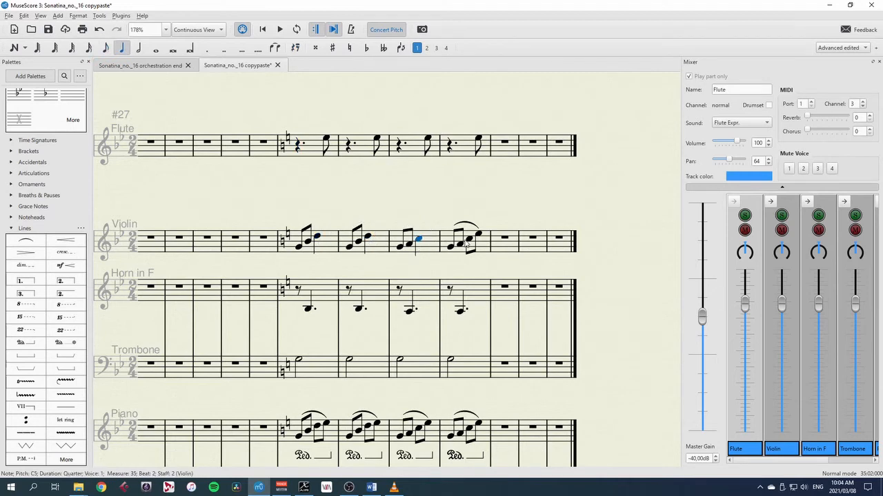
{"action": "left_click", "coordinate": [468, 240]}
{"action": "key", "text": "5"}
Delete the first two eighth notes in each of violin measures 33 to 36, leaving quarter rests.
{"action": "left_click", "coordinate": [453, 245]}
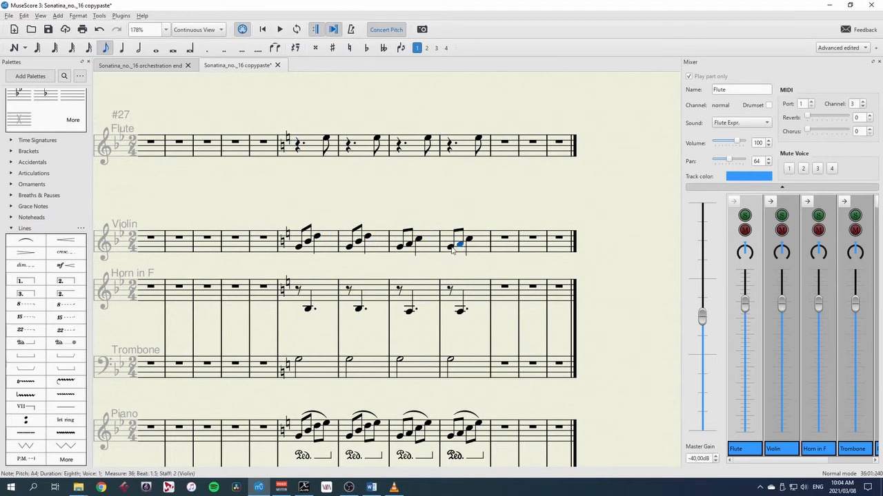
{"action": "left_click", "coordinate": [460, 242], "text": "shift"}
{"action": "key", "text": "Delete"}
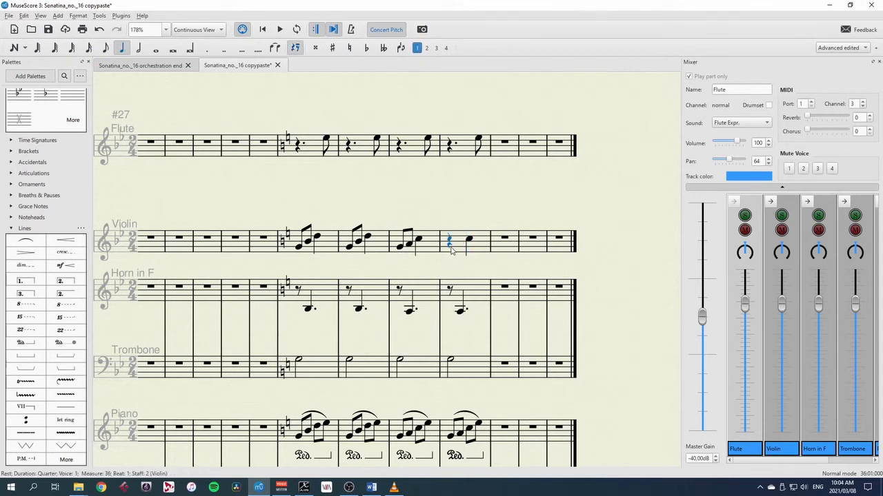
{"action": "left_click", "coordinate": [409, 250]}
{"action": "left_click", "coordinate": [409, 250], "text": "shift"}
{"action": "key", "text": "Delete"}
{"action": "left_click", "coordinate": [359, 245]}
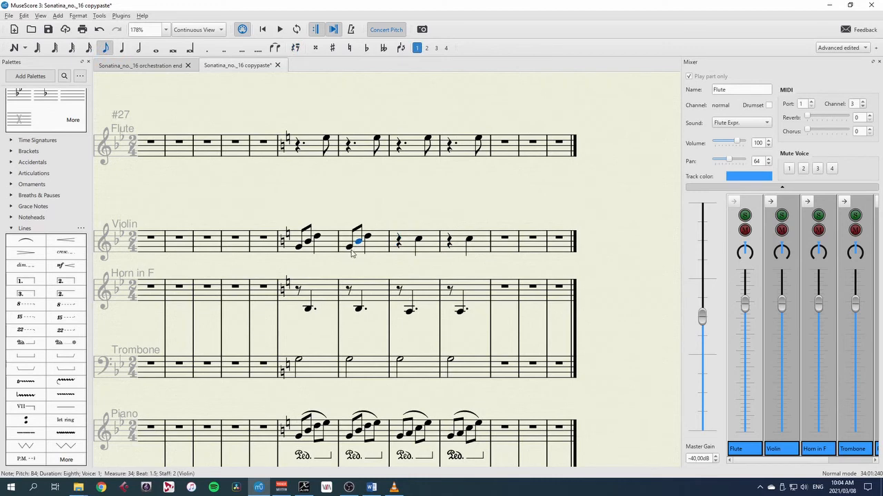
{"action": "left_click", "coordinate": [354, 248], "text": "shift"}
{"action": "key", "text": "Delete"}
{"action": "left_click", "coordinate": [311, 243]}
{"action": "left_click", "coordinate": [298, 248], "text": "shift"}
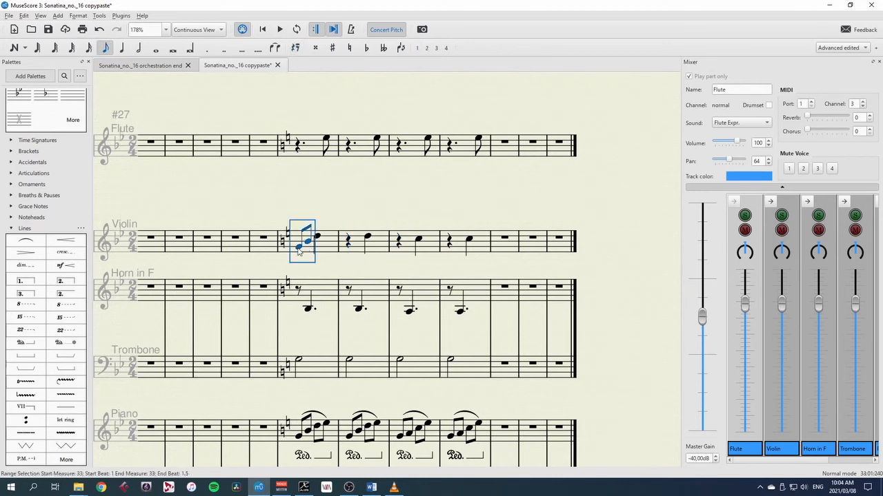
{"action": "key", "text": "Delete"}
Select measure 33 from the flute through the trombone staff and mute both piano channels in the mixer.
{"action": "scroll", "coordinate": [327, 199], "scroll_direction": "down", "scroll_amount": 1}
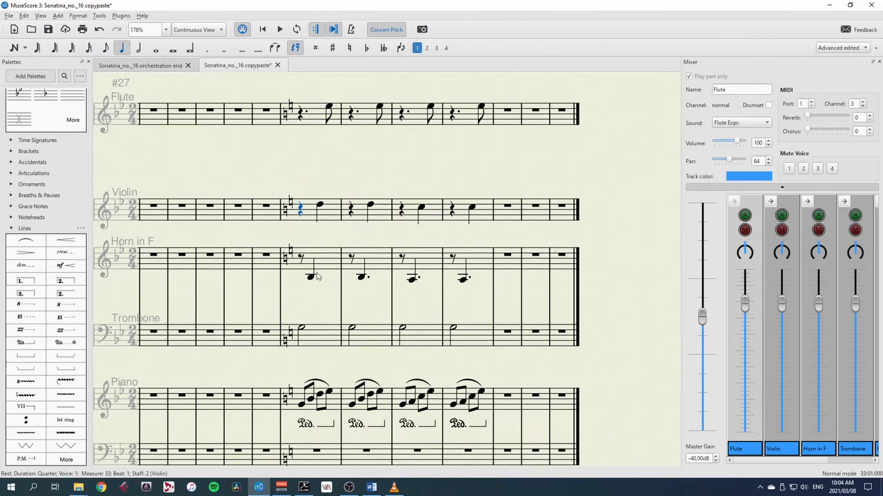
{"action": "left_click", "coordinate": [313, 336]}
{"action": "left_click", "coordinate": [316, 119], "text": "shift"}
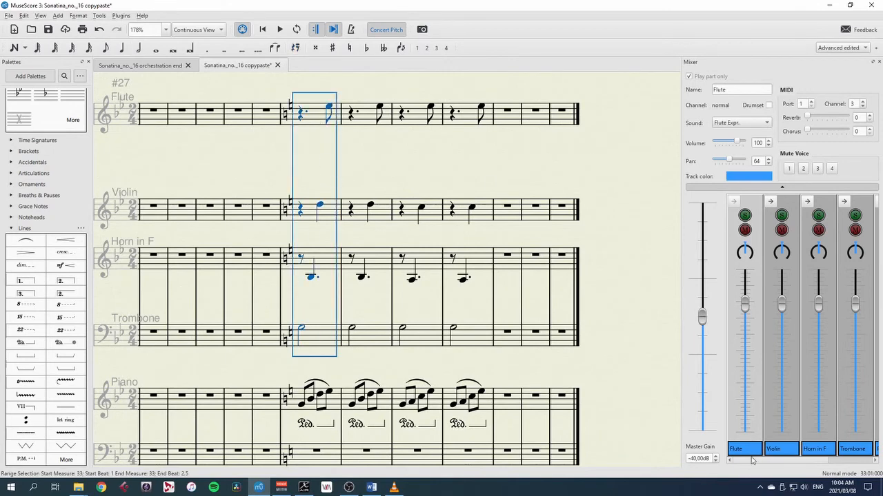
{"action": "left_click_drag", "start_coordinate": [754, 464], "coordinate": [834, 464]}
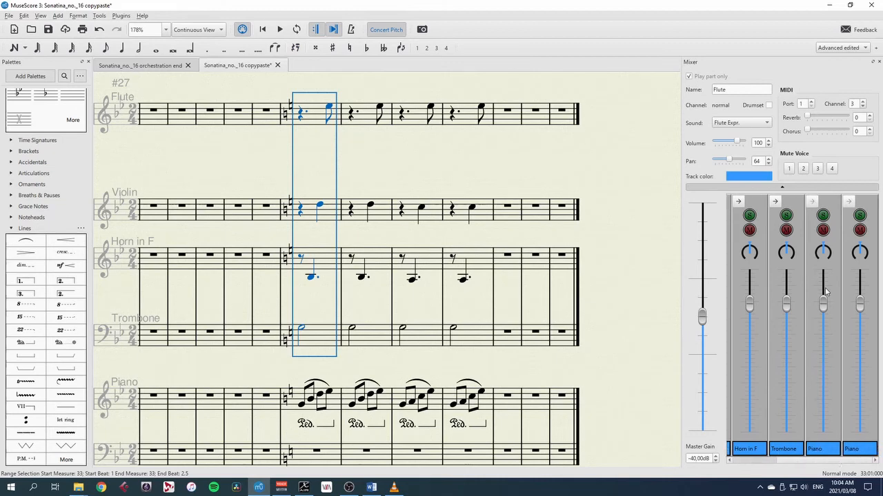
{"action": "left_click", "coordinate": [862, 233]}
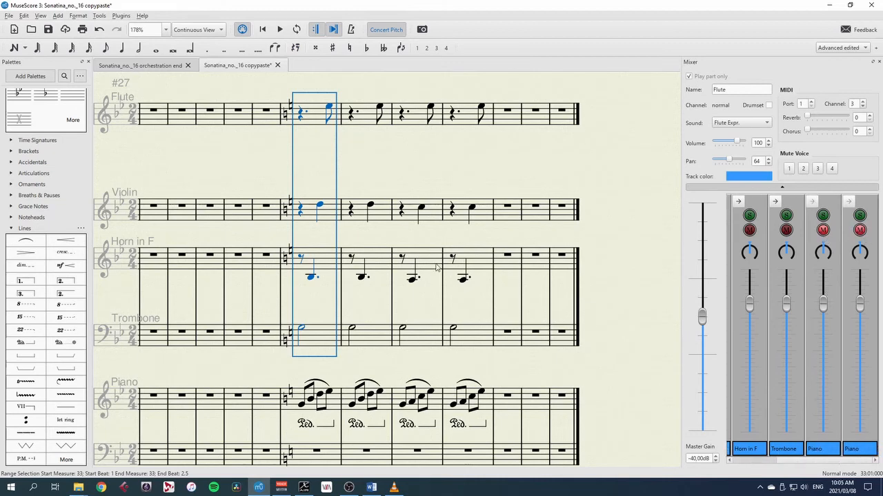
Play back the orchestrated passage from the trombone's half note in measure 33, stopping after measure 36.
{"action": "left_click", "coordinate": [345, 236]}
{"action": "left_click", "coordinate": [302, 334]}
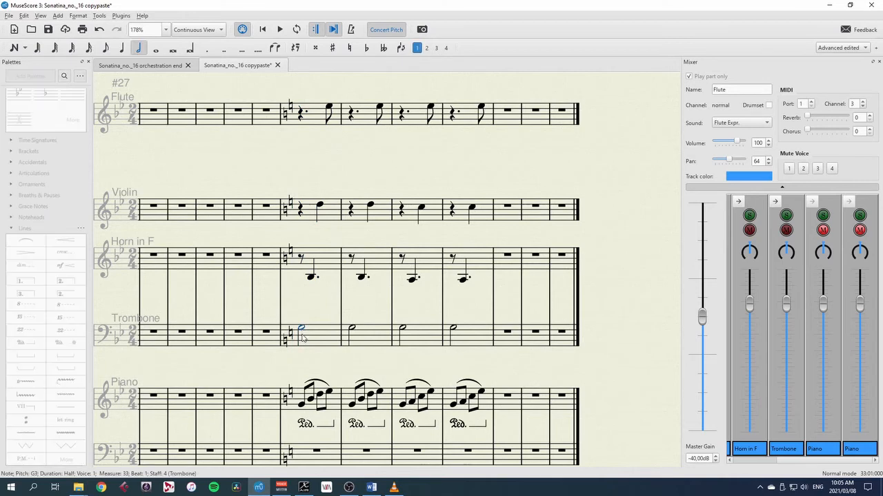
{"action": "key", "text": "space"}
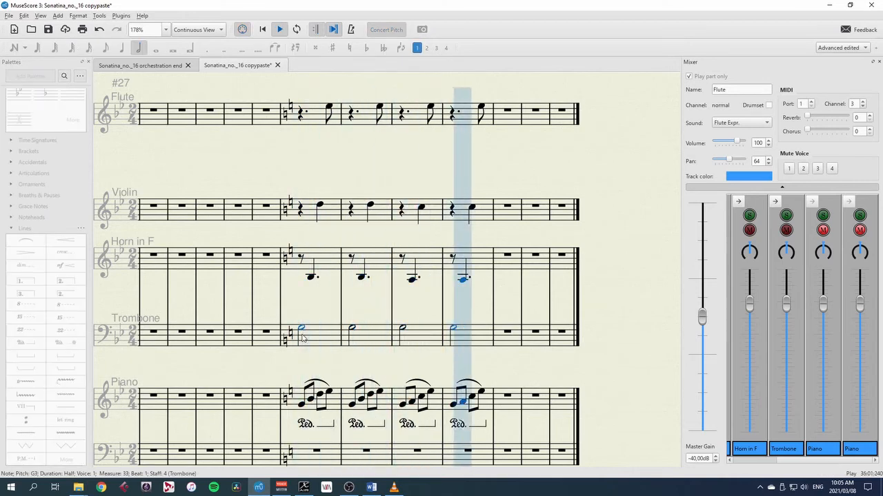
{"action": "key", "text": "space"}
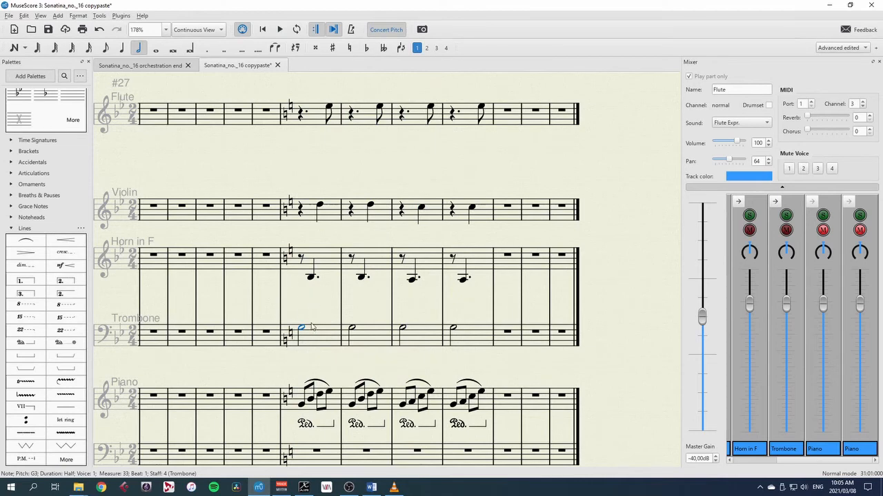
Add accents to all flute, violin, horn and trombone notes in measures 33 to 36.
{"action": "left_click", "coordinate": [11, 176]}
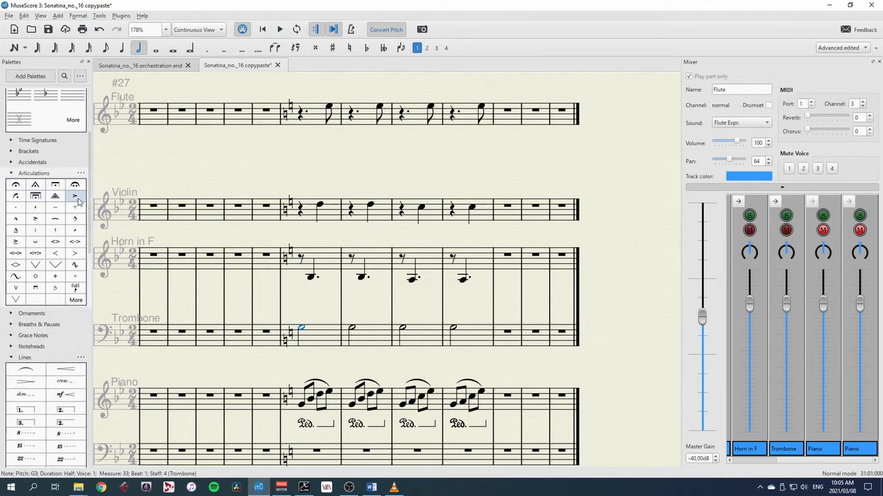
{"action": "left_click", "coordinate": [328, 335]}
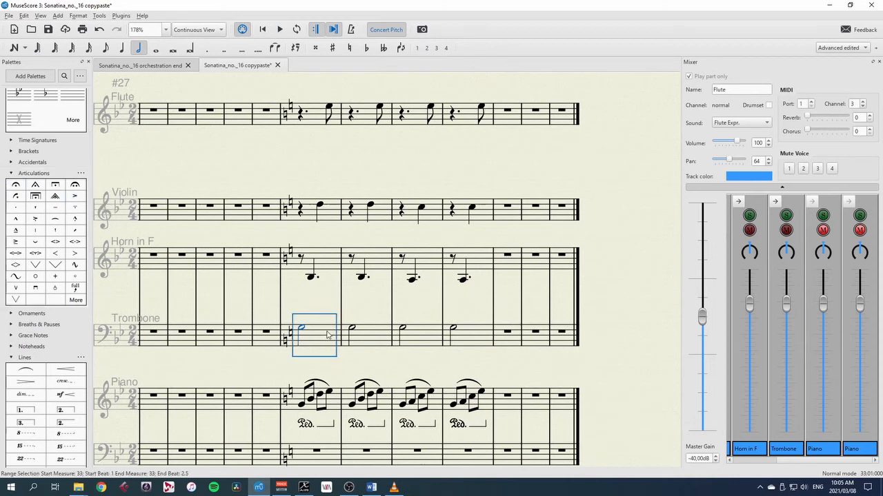
{"action": "left_click", "coordinate": [469, 113], "text": "shift"}
{"action": "left_click", "coordinate": [74, 196]}
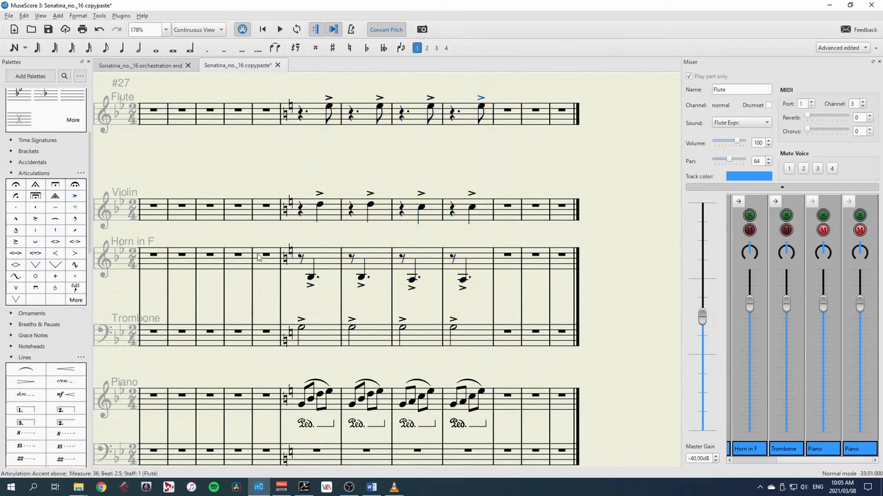
Play back the accented passage from the trombone's first note in measure 33 and clear the selection.
{"action": "left_click", "coordinate": [302, 328]}
{"action": "key", "text": "space"}
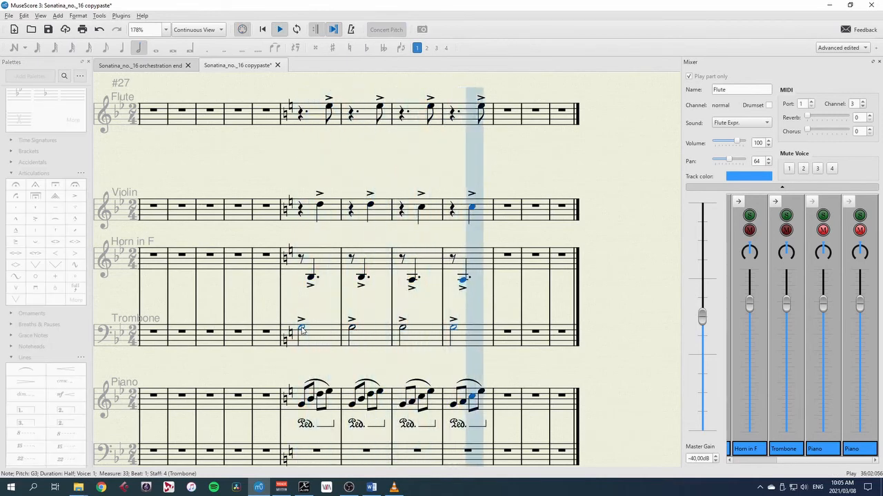
{"action": "key", "text": "space"}
{"action": "key", "text": "Escape"}
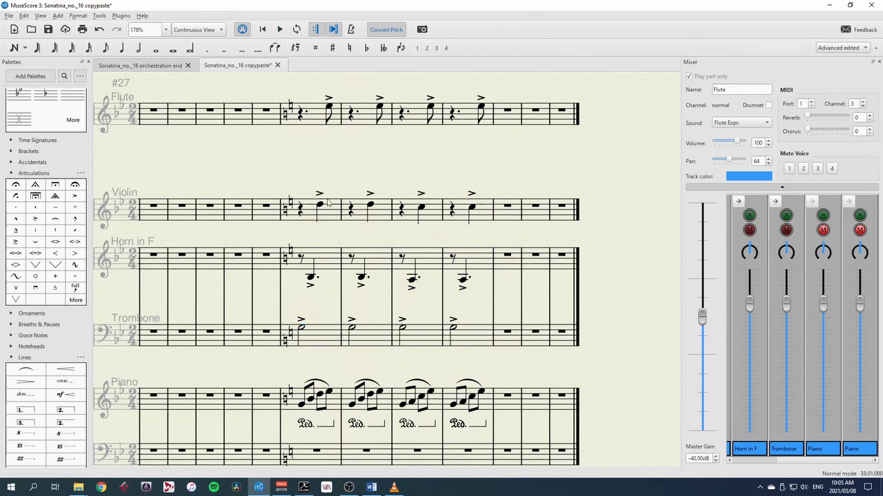
Replace the flute's rest in measure 34 with a dotted quarter E5 and tie measure 33's last eighth note to it.
{"action": "left_click", "coordinate": [330, 108]}
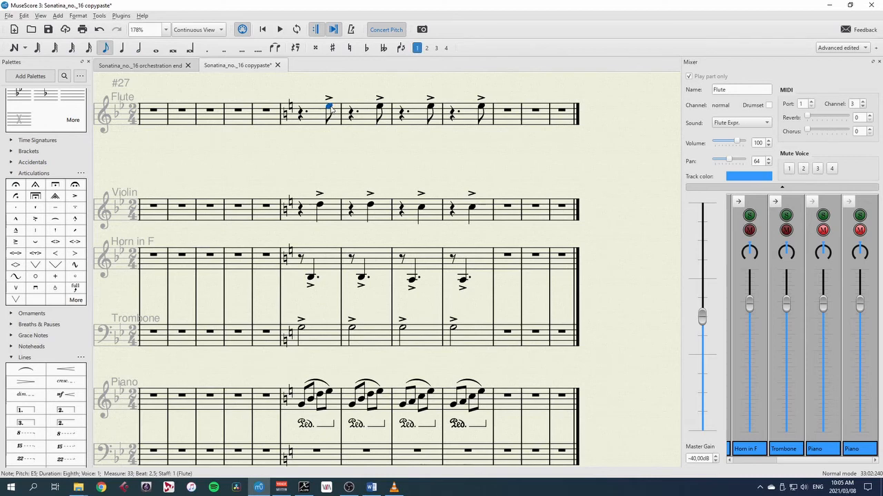
{"action": "key", "text": "s"}
{"action": "key", "text": "ctrl+z"}
{"action": "left_click", "coordinate": [350, 113]}
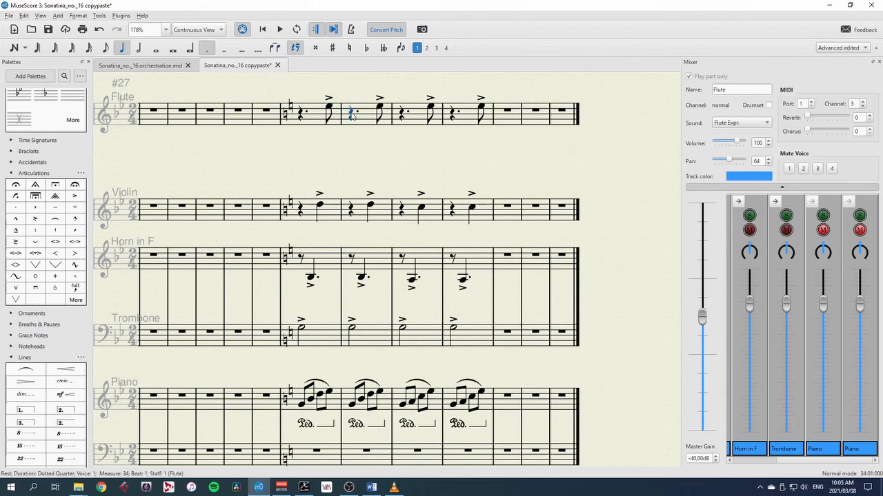
{"action": "key", "text": "n"}
{"action": "key", "text": "e"}
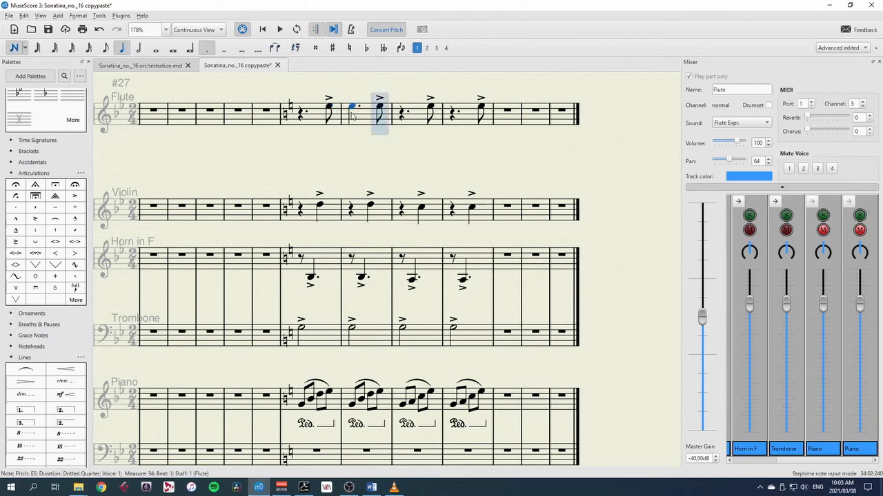
{"action": "key", "text": "Escape"}
{"action": "left_click", "coordinate": [330, 108]}
{"action": "key", "text": "plus"}
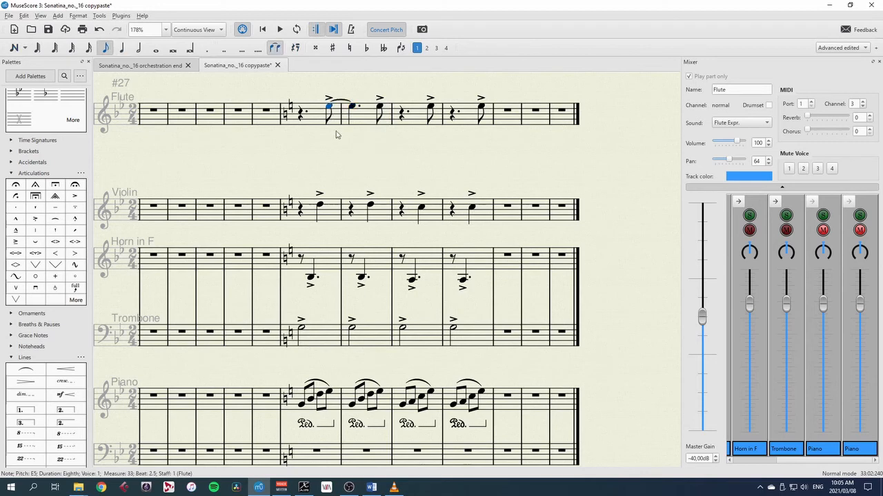
Replace the violin's rest in measure 34 with a quarter-note D5 and tie measure 33's D5 to it.
{"action": "left_click", "coordinate": [353, 213]}
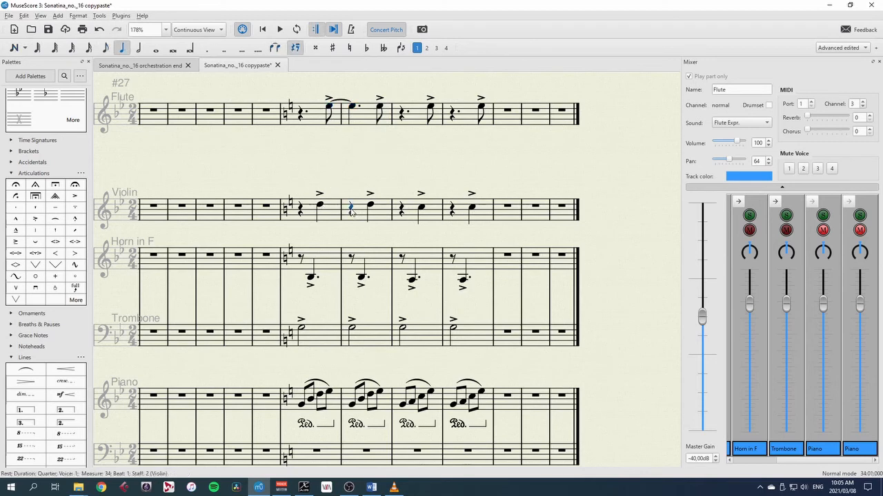
{"action": "key", "text": "n"}
{"action": "key", "text": "d"}
{"action": "key", "text": "Escape"}
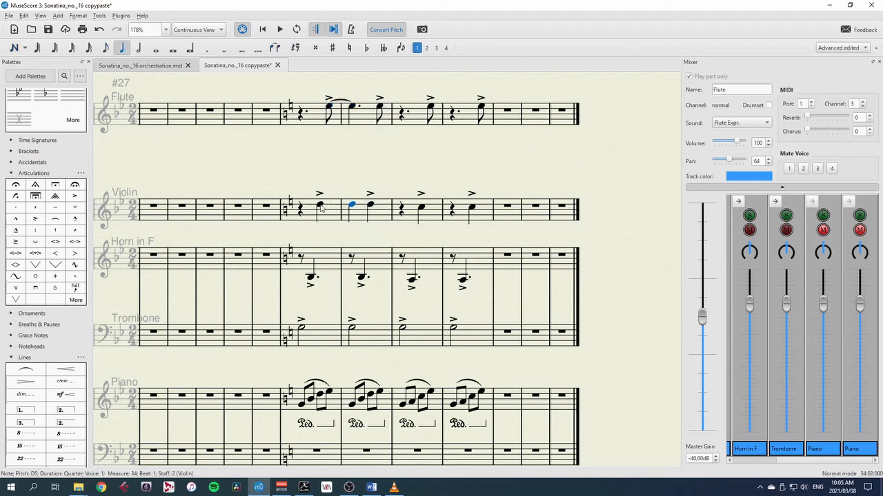
{"action": "key", "text": "plus"}
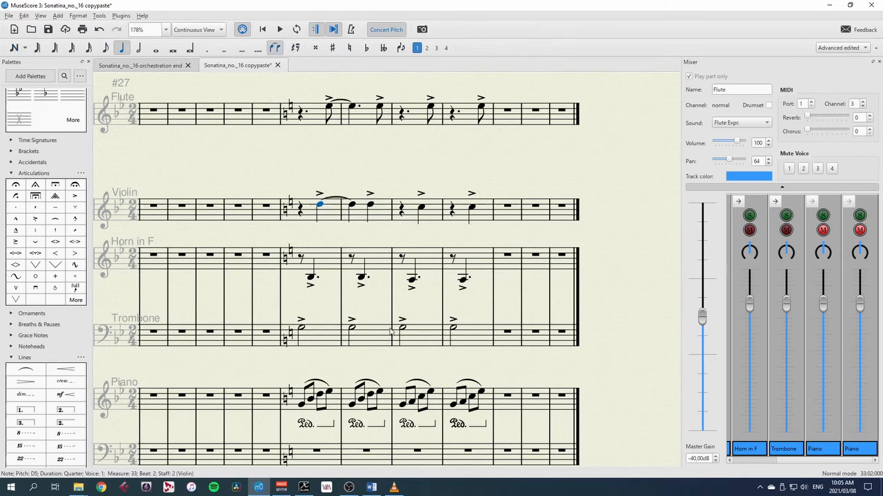
Remove the piano's pedal marking in measure 34 and extend measure 33's pedal line to the end of measure 34.
{"action": "left_click", "coordinate": [356, 426]}
{"action": "left_click", "coordinate": [334, 428]}
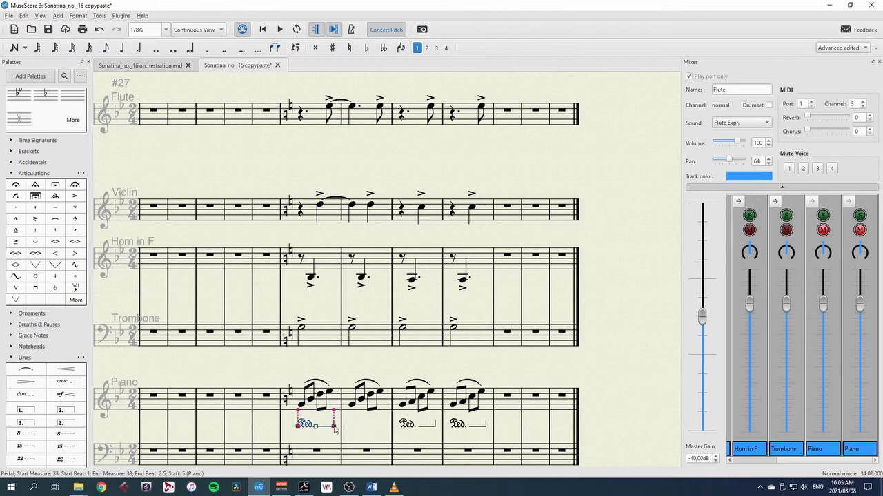
{"action": "left_click_drag", "start_coordinate": [334, 427], "coordinate": [387, 426]}
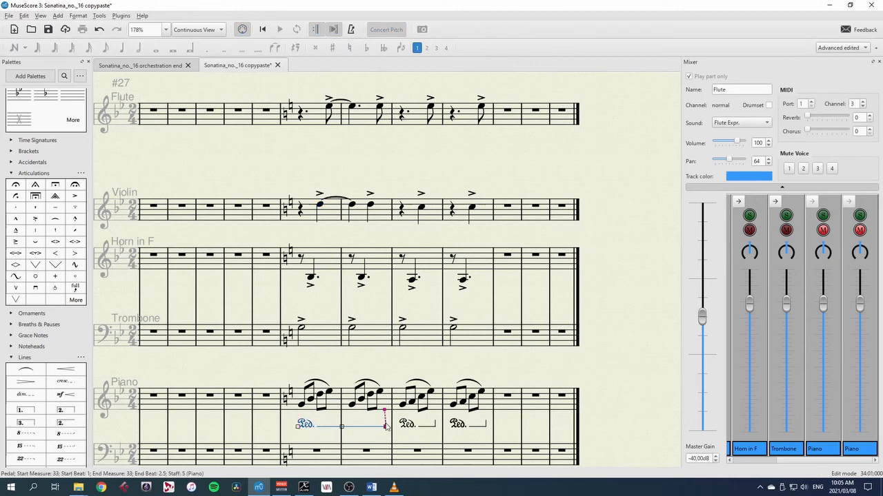
Delete the piano's pedal marking in measure 36 and extend measure 35's pedal line to the last note of measure 36.
{"action": "left_click", "coordinate": [418, 427]}
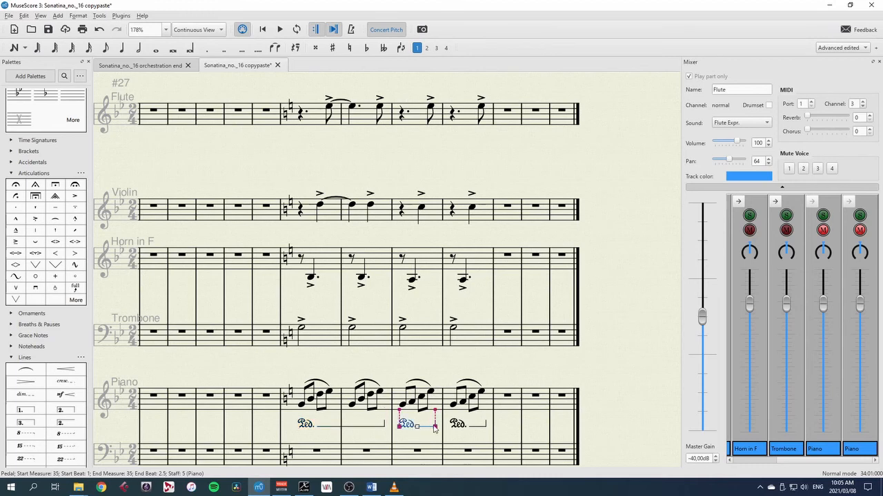
{"action": "left_click", "coordinate": [459, 427]}
{"action": "key", "text": "Delete"}
{"action": "left_click", "coordinate": [435, 427]}
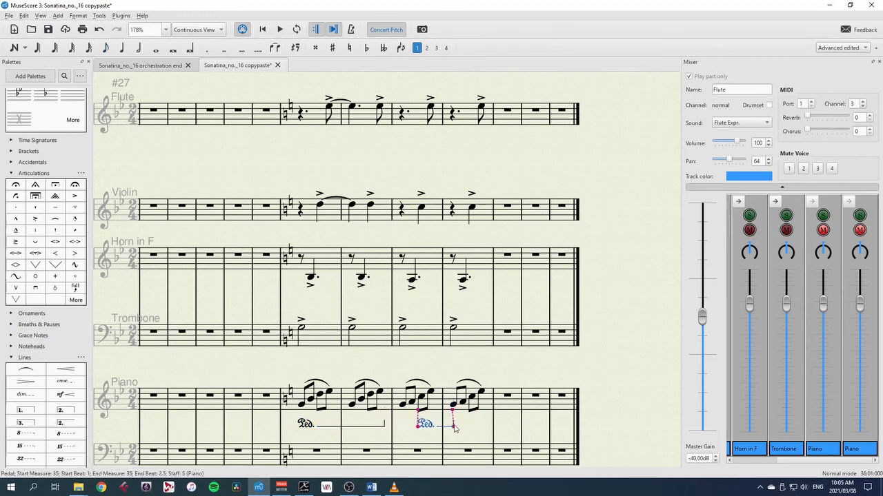
{"action": "left_click_drag", "start_coordinate": [435, 427], "coordinate": [486, 427]}
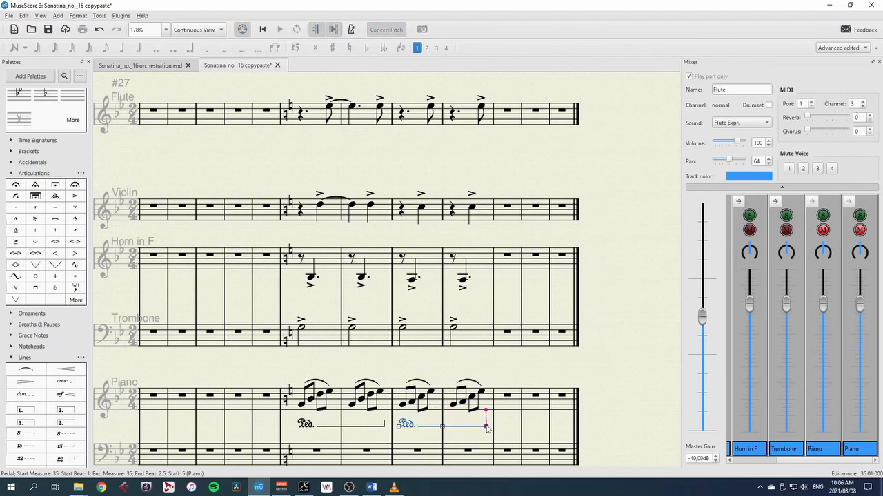
{"action": "left_click", "coordinate": [466, 434]}
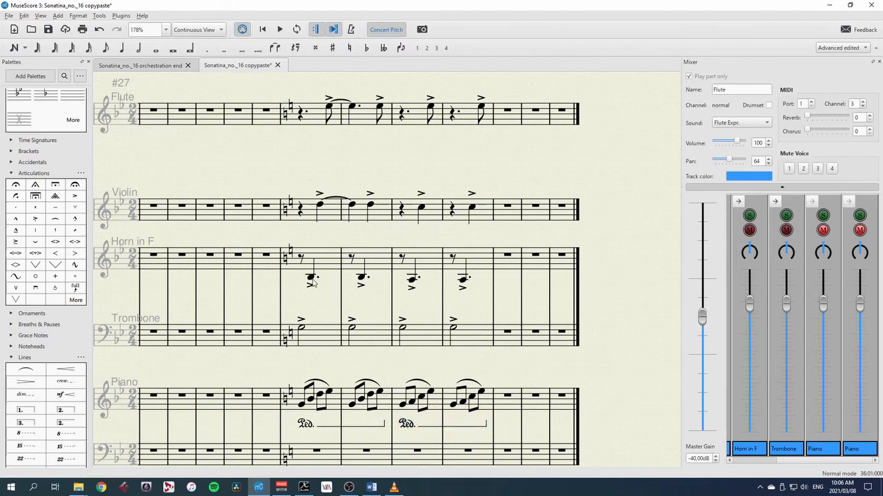
Replace the horn's rest in measure 34 with an eighth-note B3 and tie measure 33's dotted quarter note to it.
{"action": "left_click", "coordinate": [351, 258]}
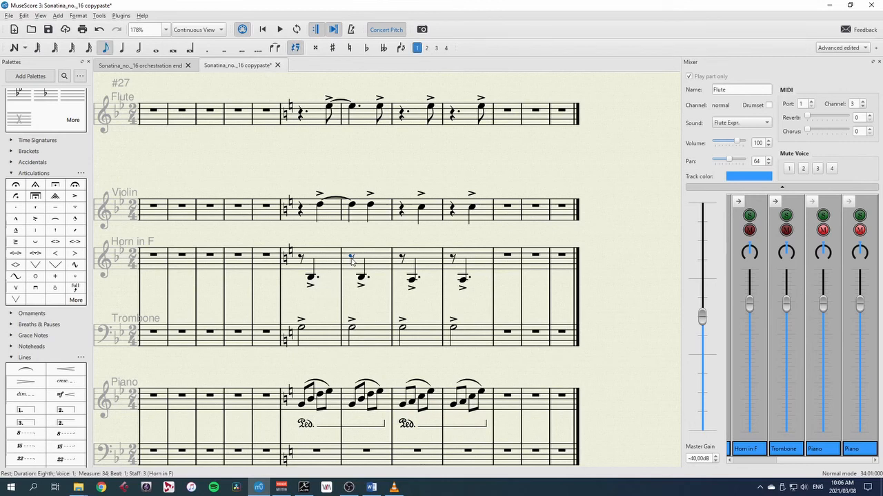
{"action": "key", "text": "n"}
{"action": "key", "text": "b"}
{"action": "key", "text": "Escape"}
{"action": "left_click", "coordinate": [313, 277]}
{"action": "key", "text": "5"}
{"action": "key", "text": "period"}
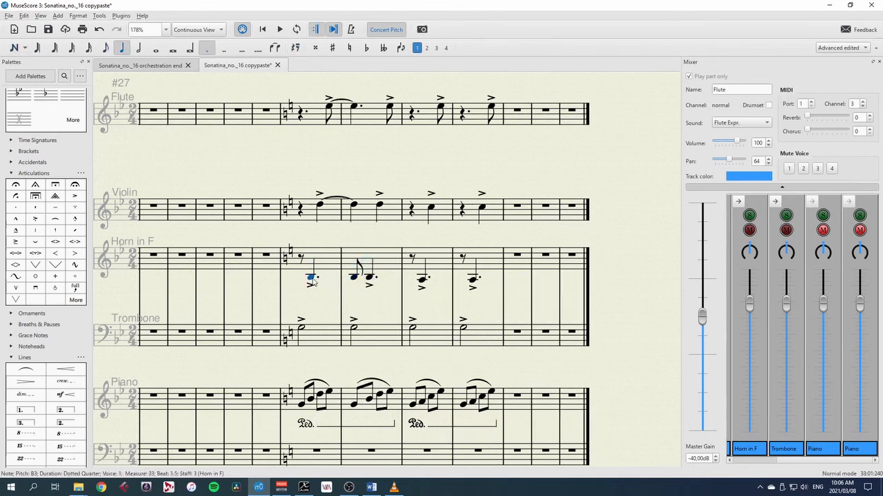
{"action": "key", "text": "plus"}
Replace the horn's eighth rest at the start of measure 36 with an eighth-note A3.
{"action": "left_click", "coordinate": [461, 260]}
{"action": "key", "text": "n"}
{"action": "key", "text": "a"}
{"action": "key", "text": "Escape"}
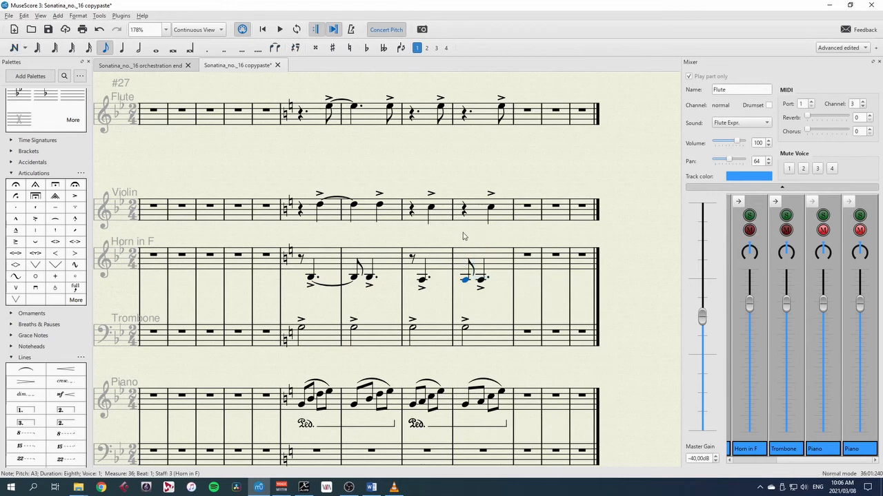
Replace the violin's quarter rest at the start of measure 36 with a quarter-note C5.
{"action": "left_click", "coordinate": [464, 215]}
{"action": "key", "text": "n"}
{"action": "key", "text": "c"}
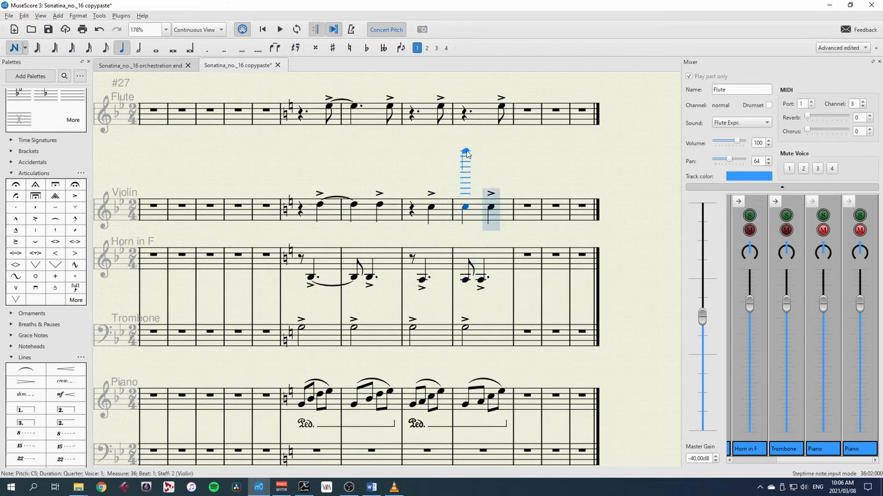
{"action": "key", "text": "Escape"}
Replace the flute's rest in measure 36 with a dotted quarter E5 and tie measure 35's last eighth note to it.
{"action": "left_click", "coordinate": [465, 117]}
{"action": "key", "text": "n"}
{"action": "key", "text": "e"}
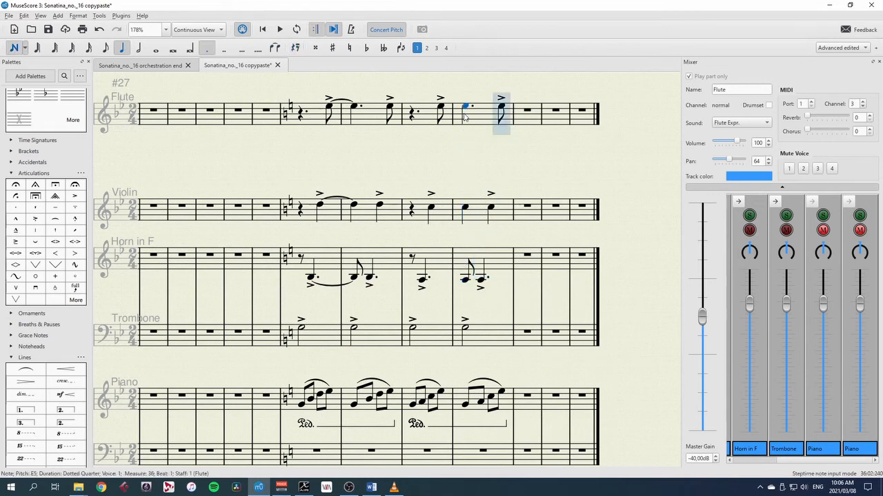
{"action": "key", "text": "Escape"}
{"action": "left_click", "coordinate": [442, 108]}
{"action": "key", "text": "plus"}
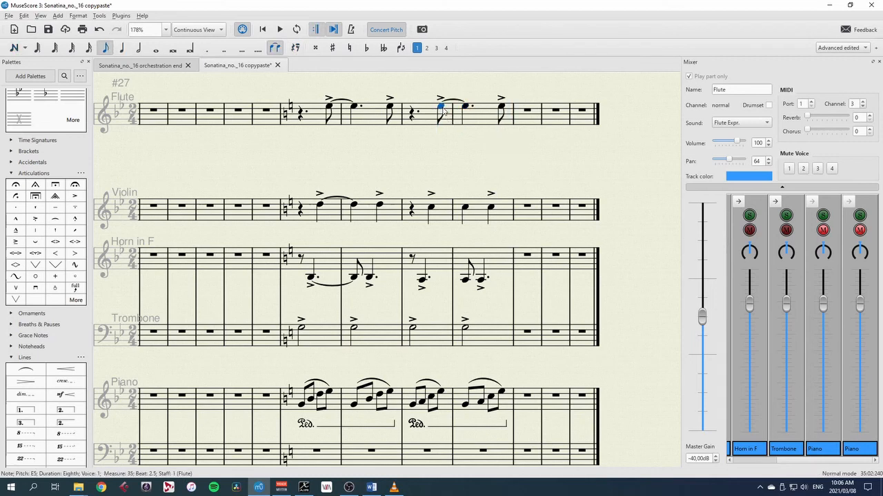
Tie the violin's C5 and the horn's dotted quarter A3 in measure 35 to their matching notes in measure 36.
{"action": "left_click", "coordinate": [431, 207]}
{"action": "key", "text": "plus"}
{"action": "left_click", "coordinate": [422, 278]}
{"action": "key", "text": "plus"}
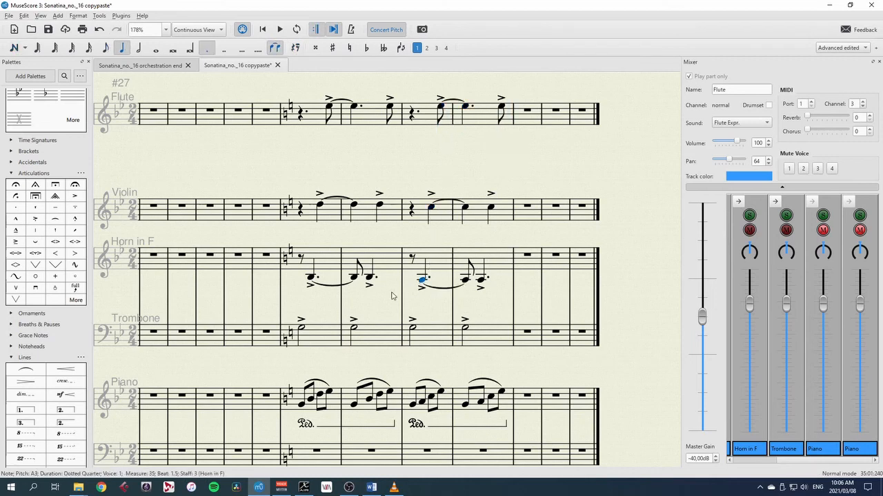
Play back the tied version of the passage from the trombone's first note in measure 33.
{"action": "left_click", "coordinate": [300, 330]}
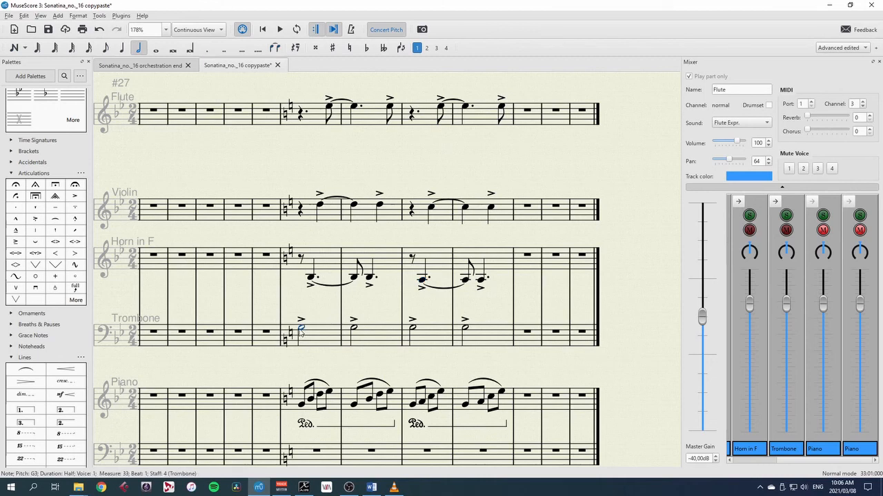
{"action": "key", "text": "space"}
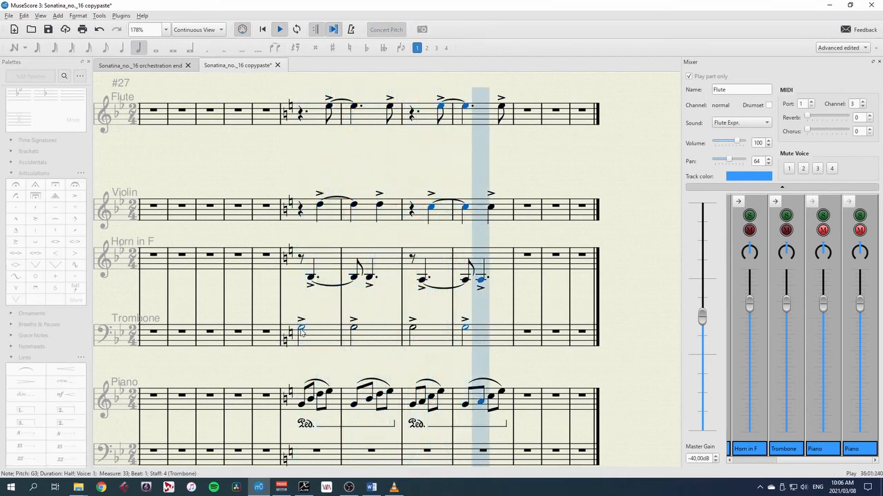
{"action": "key", "text": "space"}
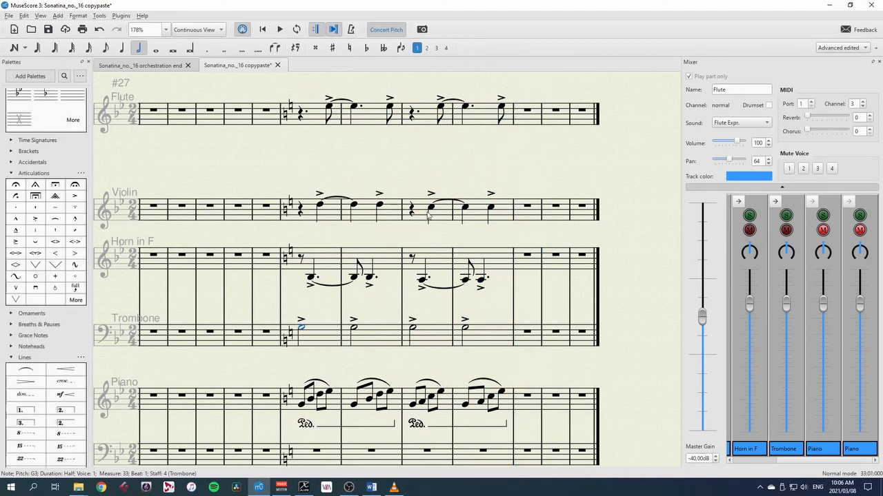
{"action": "scroll", "coordinate": [416, 158], "scroll_direction": "down", "scroll_amount": 1}
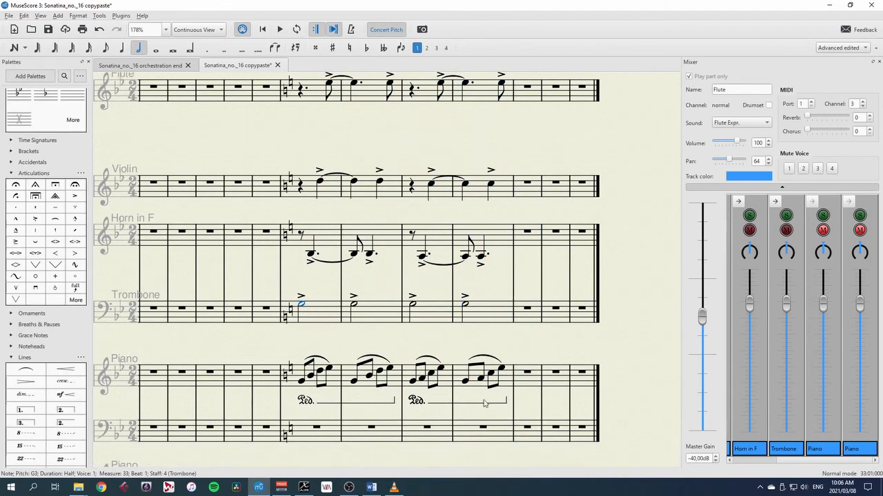